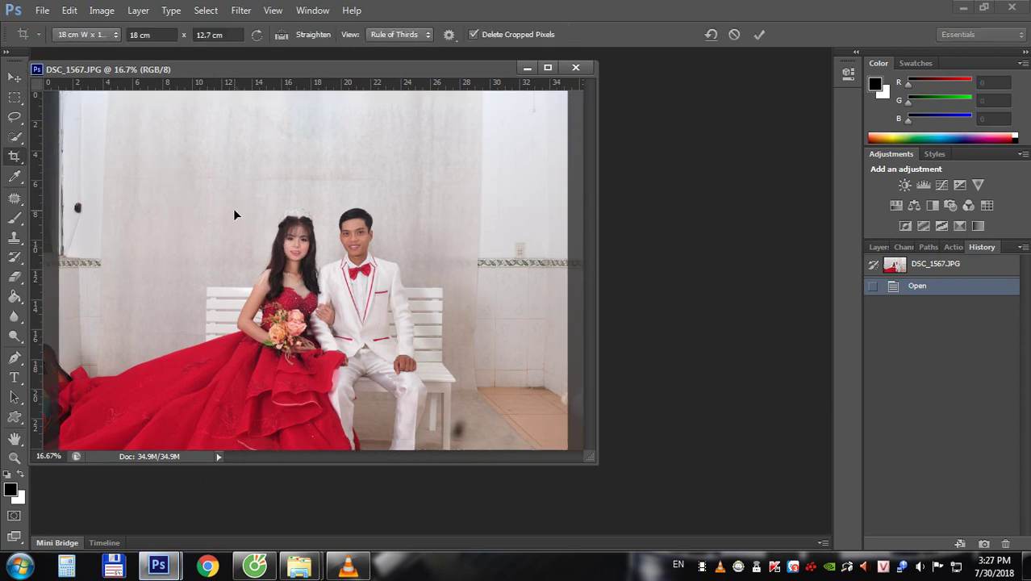
Switch the photo to the full-screen display mode with menu bar and choose the Quick Selection tool
key("Return")
key("ctrl+z")
key("f")
left_click_drag(554, 321, 616, 368)
key("v")
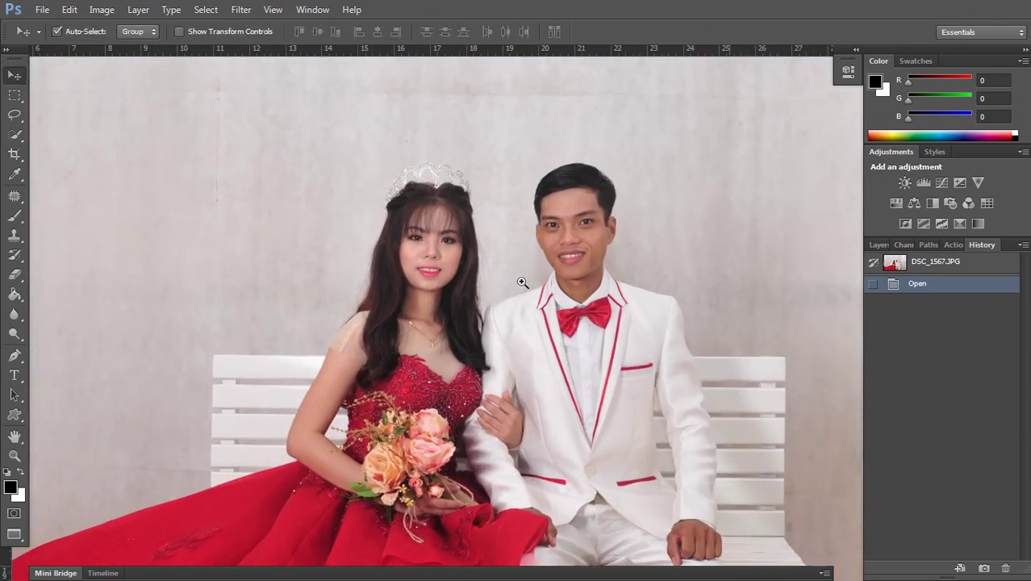
scroll(535, 342, "down", 1)
left_click(14, 134)
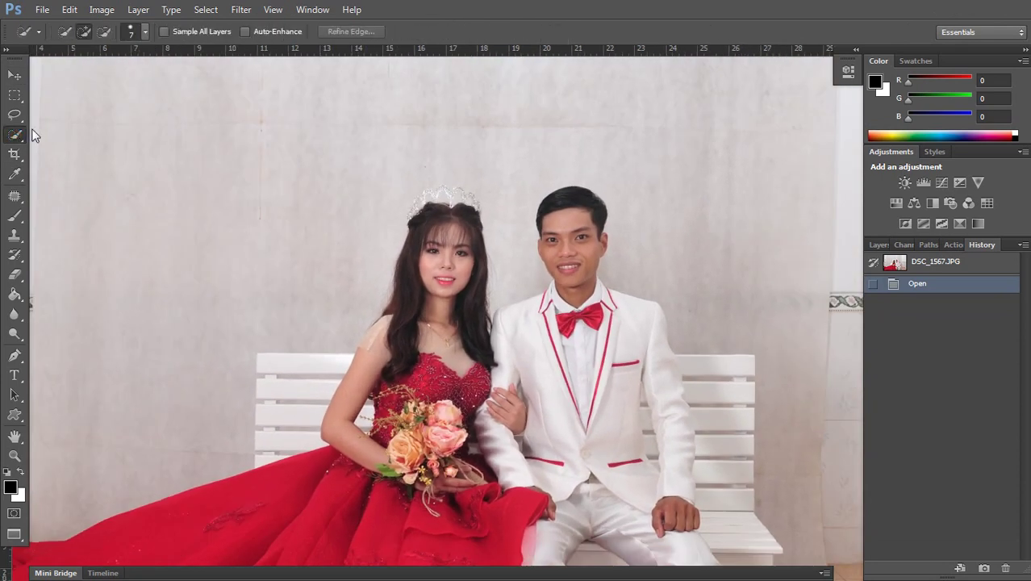
right_click(23, 134)
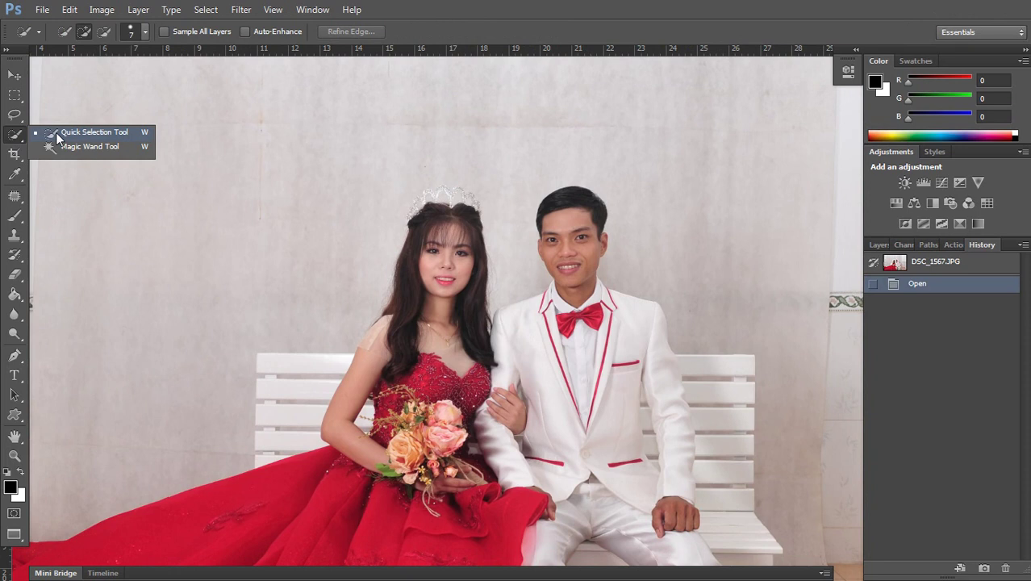
left_click(54, 136)
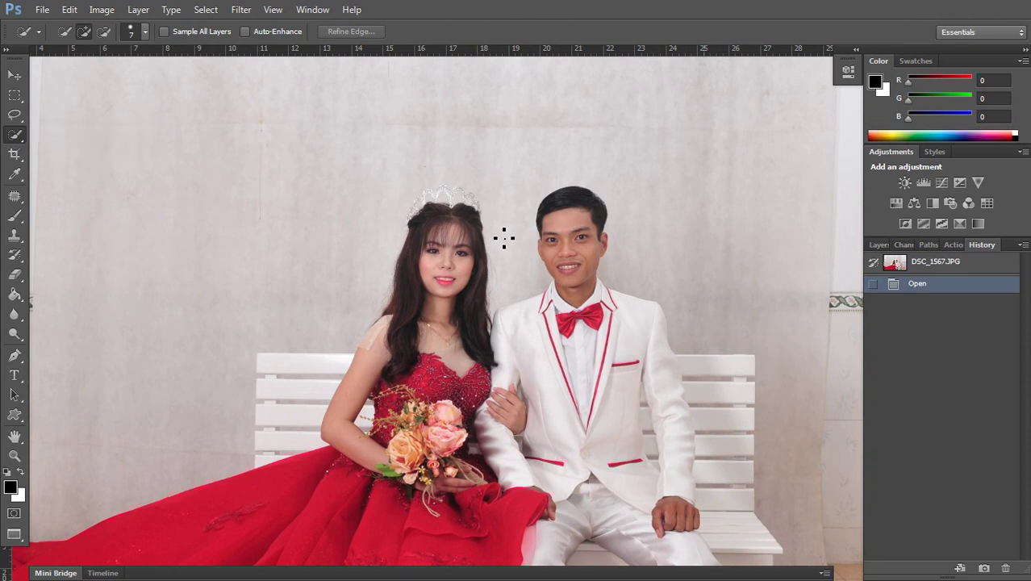
Select the bride's face, the top of her hair and her tiara with the Quick Selection tool
left_click_drag(510, 293, 486, 242)
left_click(434, 169)
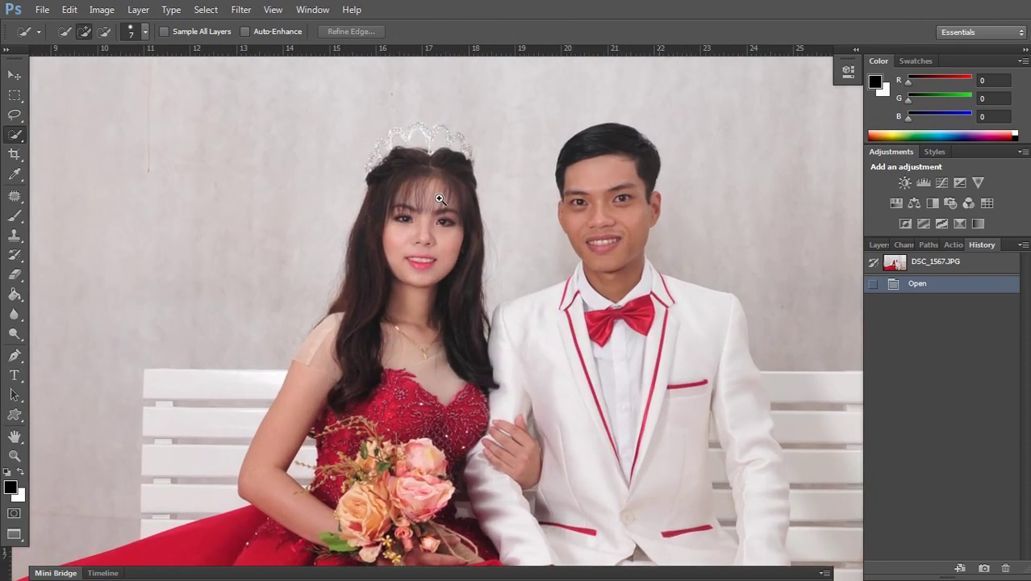
left_click_drag(418, 216, 412, 240)
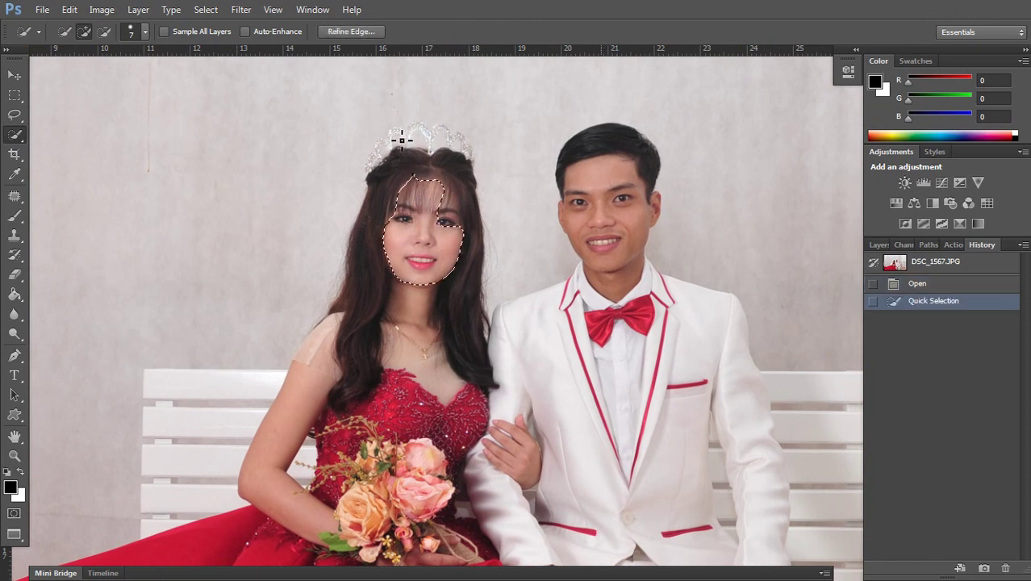
left_click(394, 171)
left_click(378, 163)
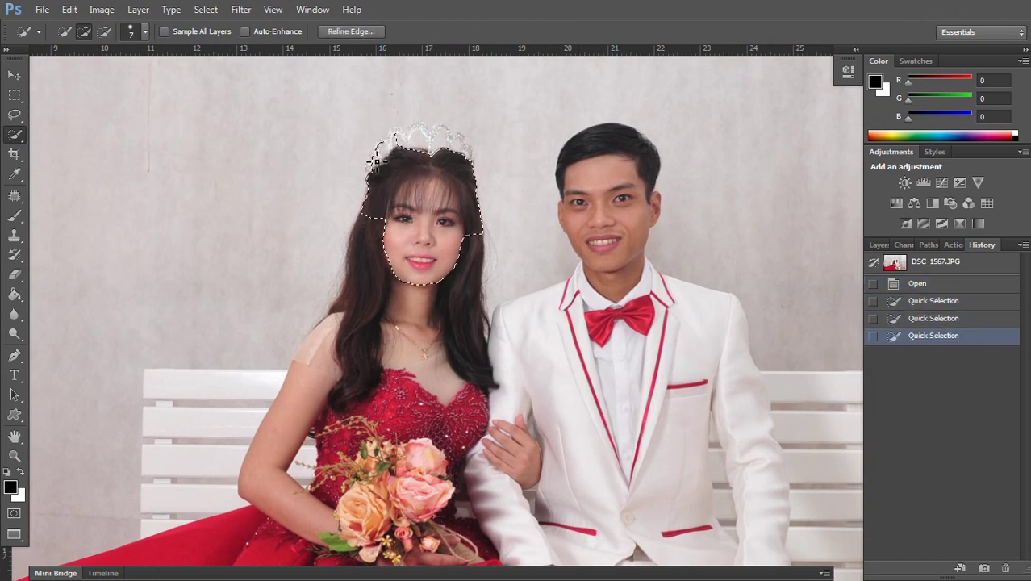
left_click(384, 151)
left_click_drag(396, 141, 407, 135)
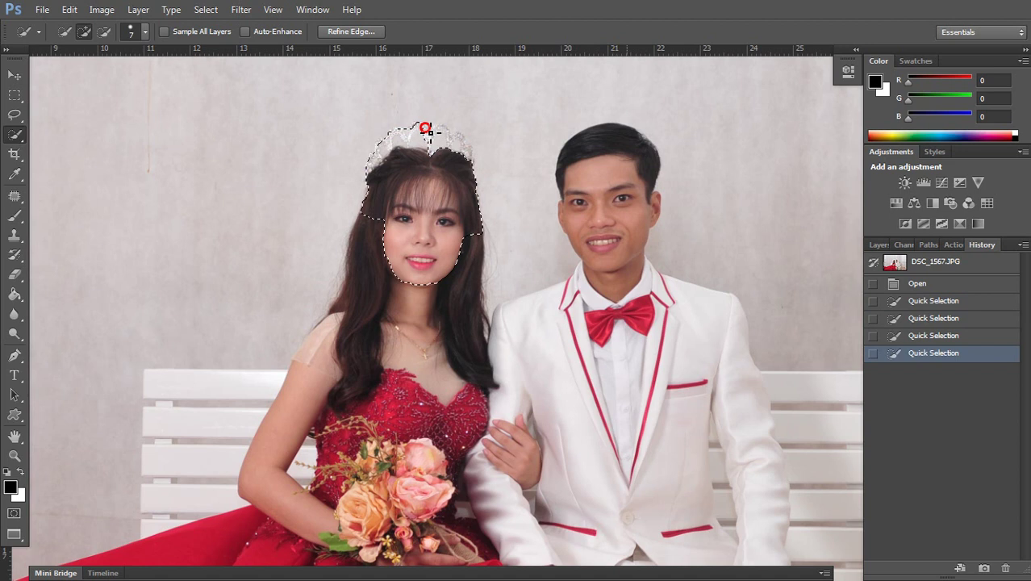
left_click_drag(476, 196, 478, 211)
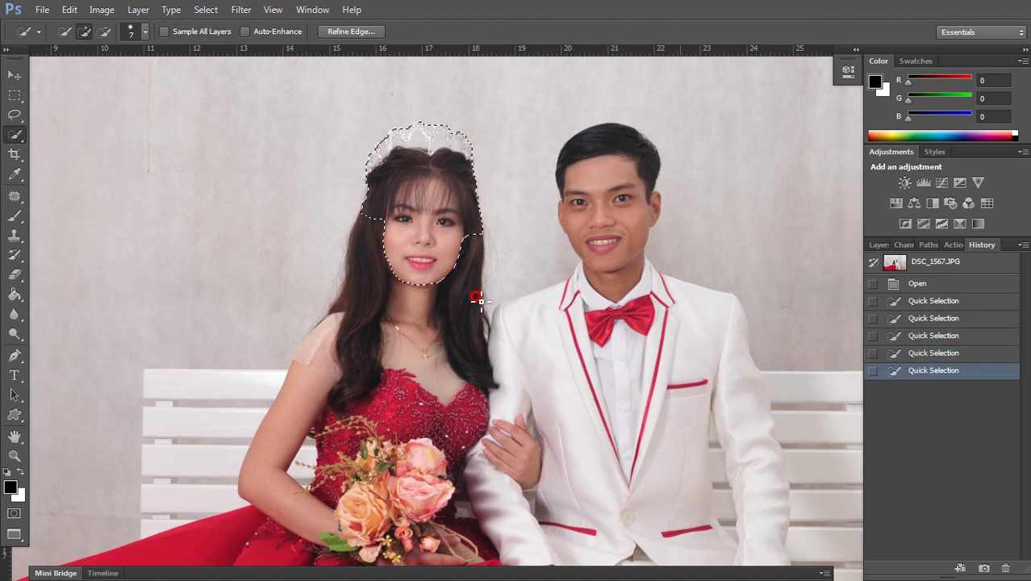
Extend the quick selection over the bride's long hair, shoulders, arm and bouquet and the bench beside her
left_click_drag(477, 299, 470, 347)
left_click_drag(377, 223, 366, 375)
left_click_drag(361, 252, 381, 141)
left_click_drag(342, 221, 303, 291)
left_click_drag(202, 291, 184, 293)
left_click_drag(184, 397, 182, 434)
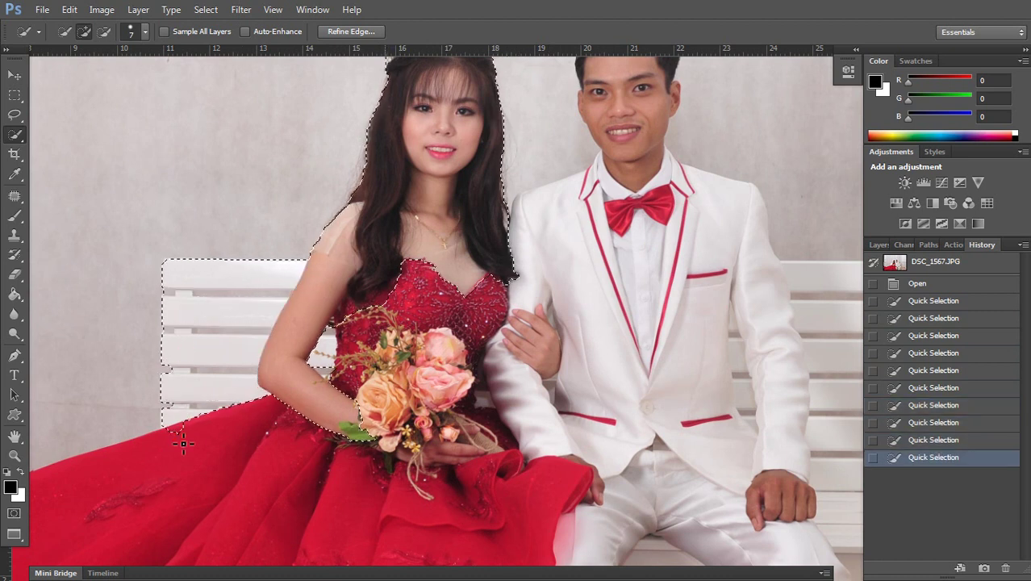
left_click_drag(409, 459, 401, 469)
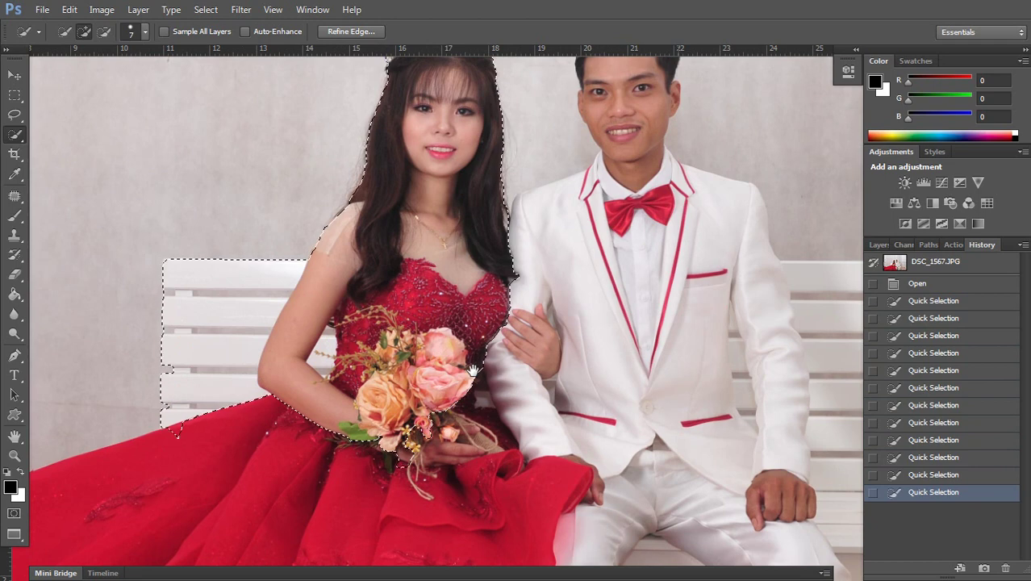
Add the red dress, the groom's trousers and the bench on his side to the quick selection
scroll(462, 415, "down", 3)
left_click_drag(468, 399, 459, 331)
mouse_move(216, 424)
left_mouse_down()
mouse_move(164, 448)
mouse_move(269, 458)
mouse_move(302, 501)
mouse_move(522, 452)
mouse_move(504, 447)
mouse_move(543, 436)
mouse_move(578, 400)
mouse_move(656, 430)
left_mouse_up()
mouse_move(660, 431)
left_mouse_down()
mouse_move(691, 438)
mouse_move(704, 428)
mouse_move(718, 472)
left_mouse_up()
left_click_drag(695, 380, 698, 268)
Add the groom's white jacket, shirt, bow tie, neck and head to the quick selection
scroll(698, 267, "up", 4)
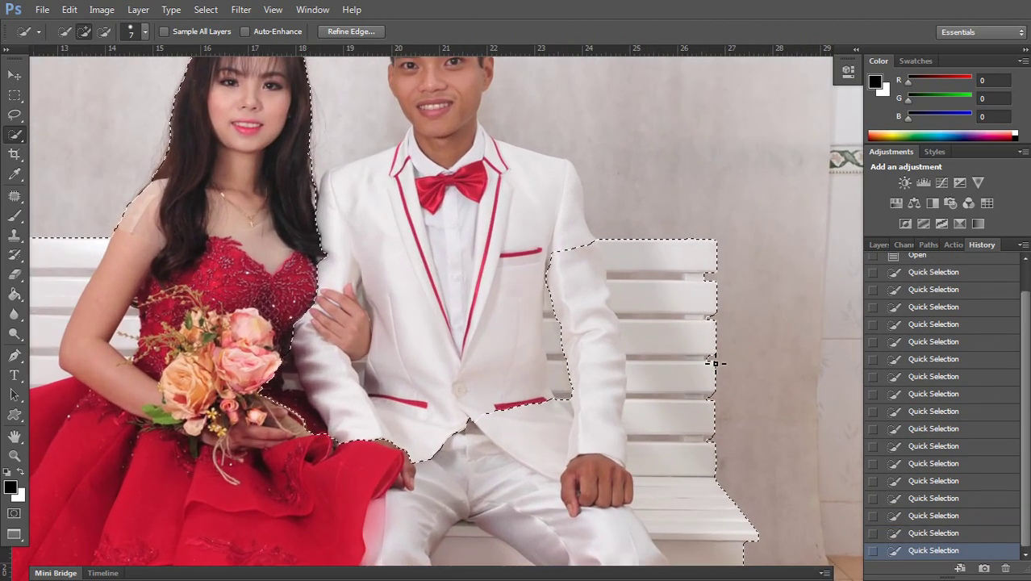
mouse_move(578, 396)
left_mouse_down()
mouse_move(472, 349)
mouse_move(380, 350)
mouse_move(330, 293)
left_mouse_up()
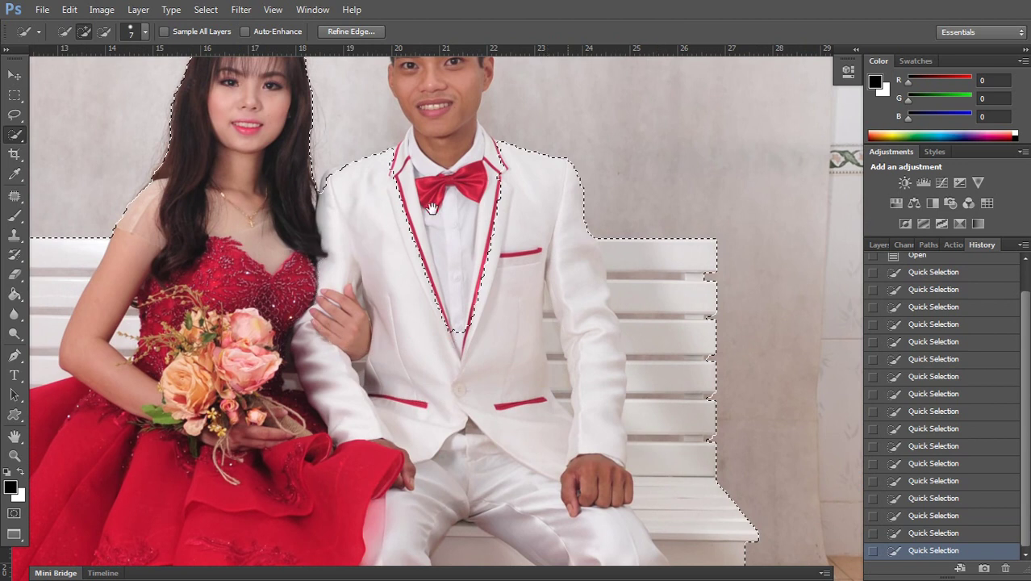
scroll(433, 209, "up", 3)
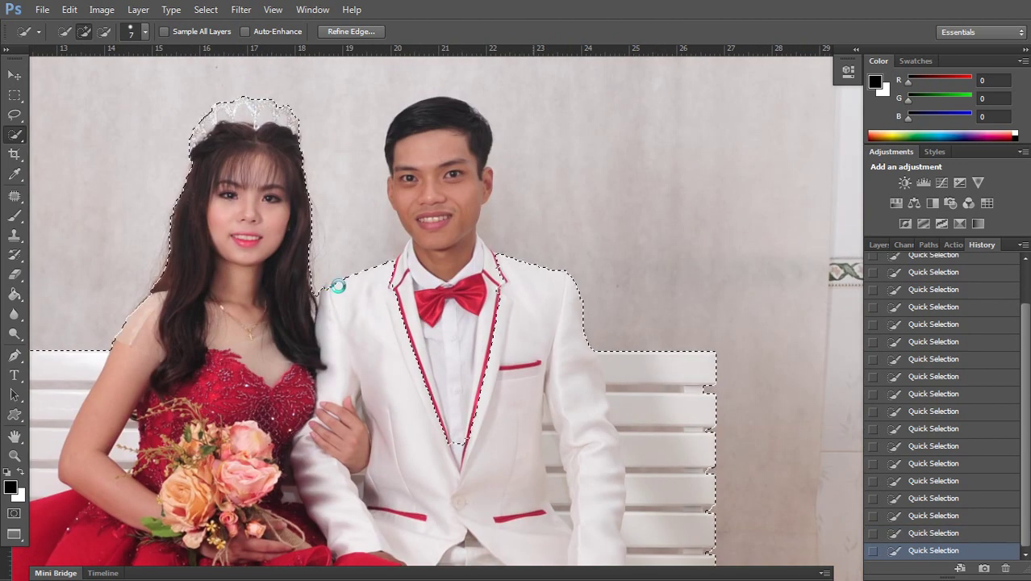
left_click_drag(444, 437, 487, 326)
mouse_move(470, 282)
left_mouse_down()
mouse_move(521, 279)
mouse_move(440, 266)
mouse_move(405, 279)
mouse_move(419, 295)
mouse_move(447, 296)
left_mouse_up()
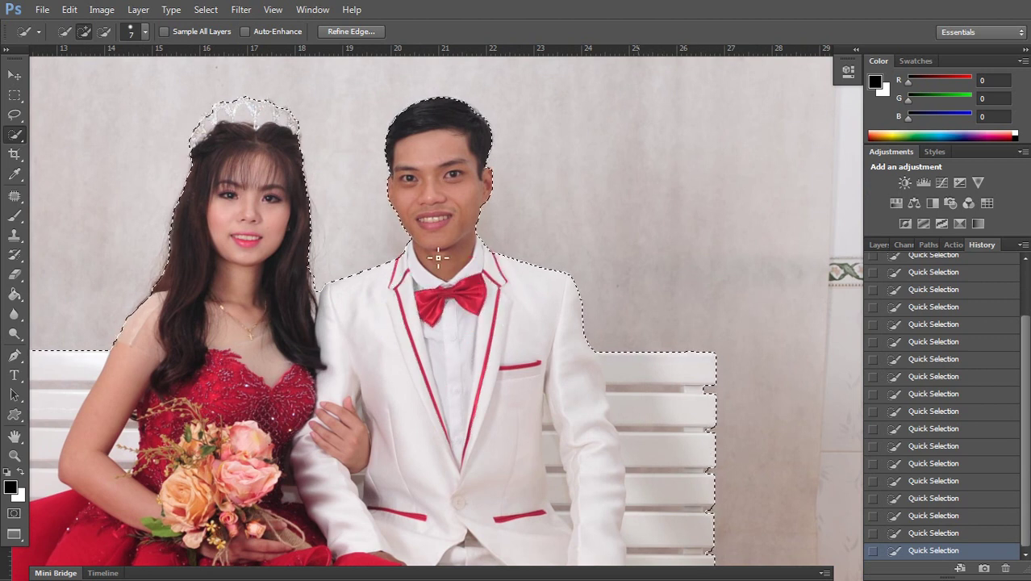
Subtract the guitar and the objects beside the end of the dress's train from the selection with the Lasso tool
left_click_drag(341, 396, 451, 297)
left_click_drag(442, 423, 549, 250)
left_click_drag(353, 352, 623, 302)
left_click_drag(81, 323, 386, 352)
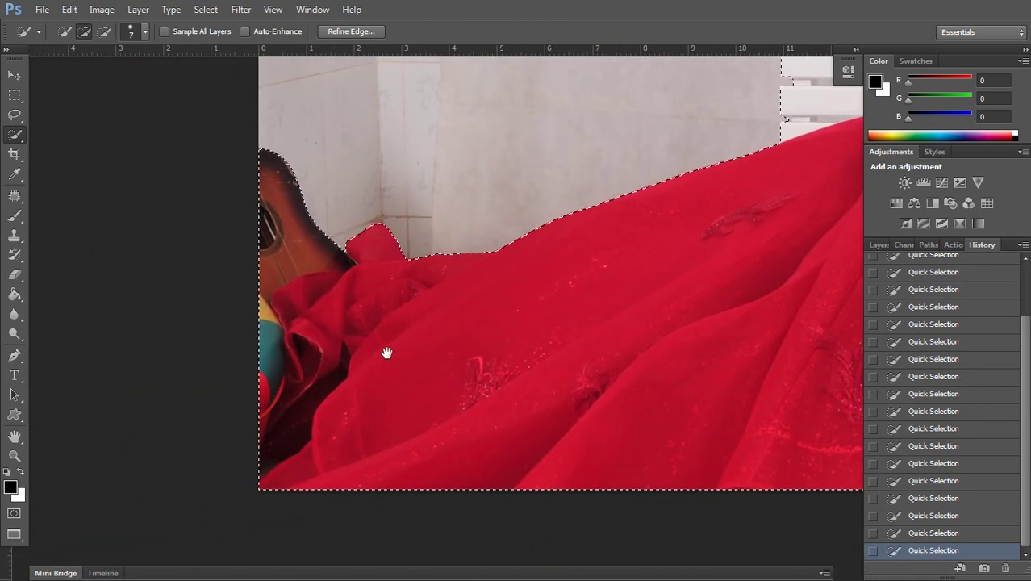
key("l")
key("alt")
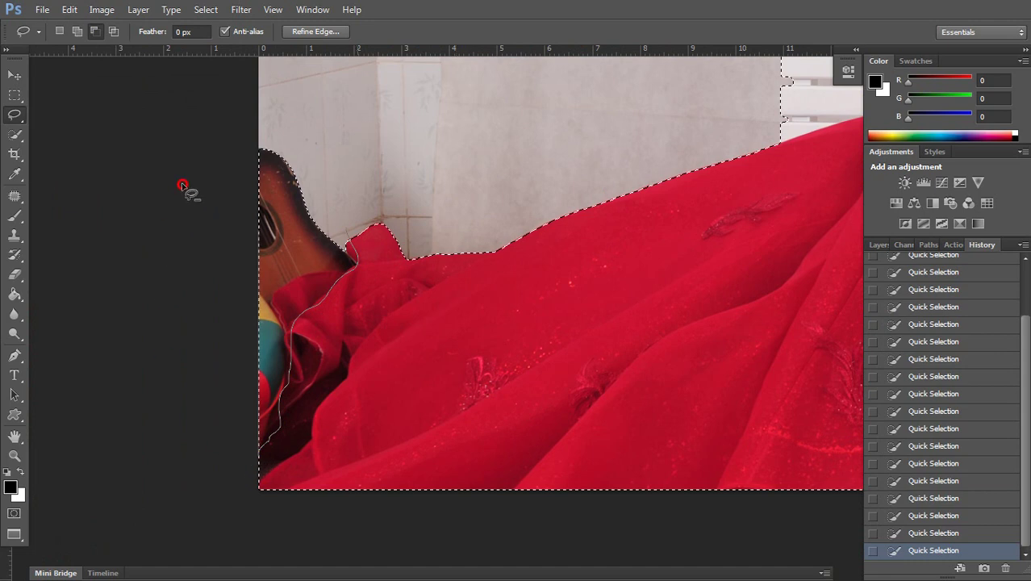
left_click_drag(245, 119, 225, 424)
Start a Pen path below the bench's outer front leg and trace its inner edge and around the rear leg
left_click_drag(693, 300, 621, 307)
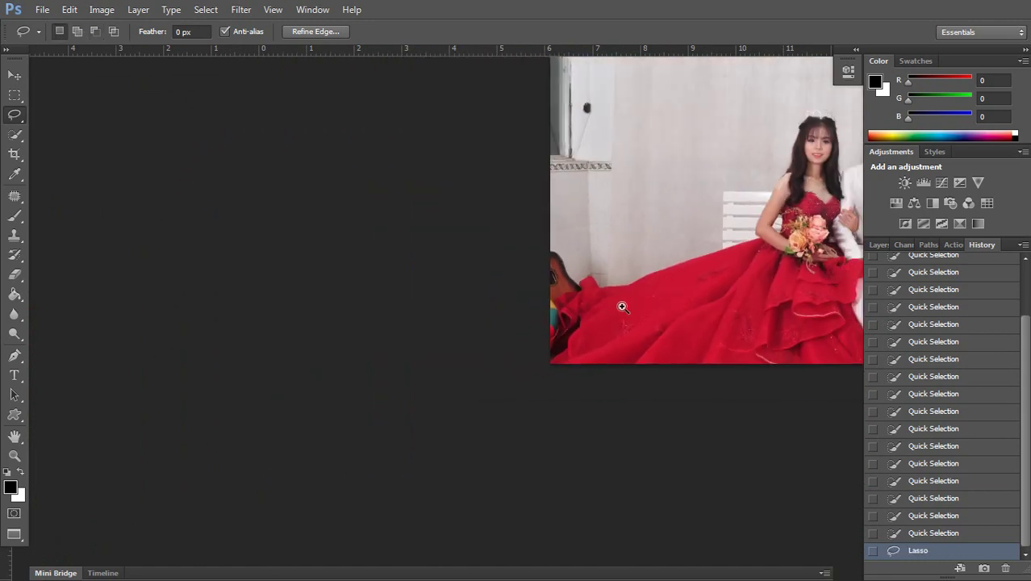
left_click_drag(725, 341, 504, 332)
scroll(704, 323, "up", 5)
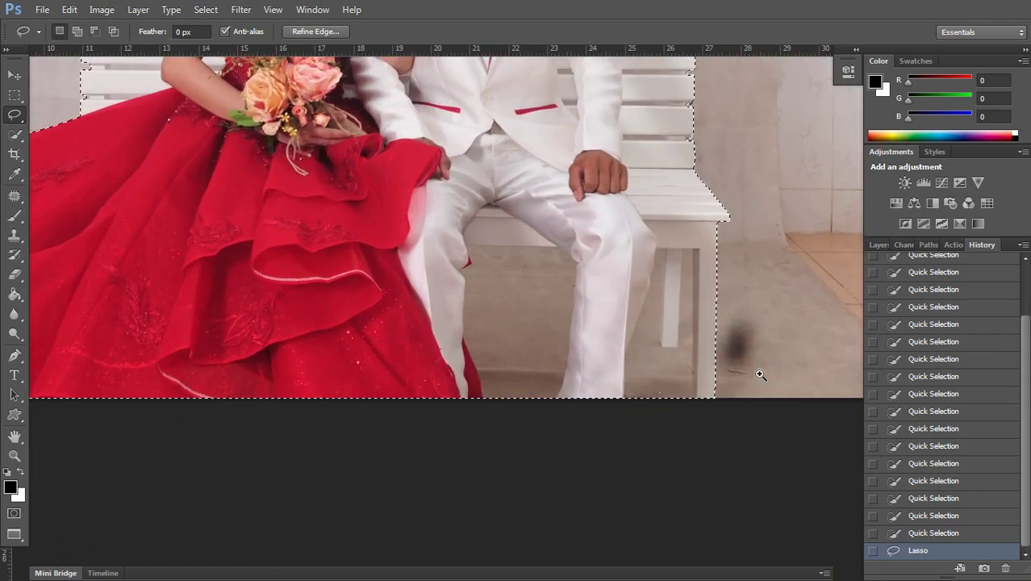
scroll(715, 348, "up", 2)
key("p")
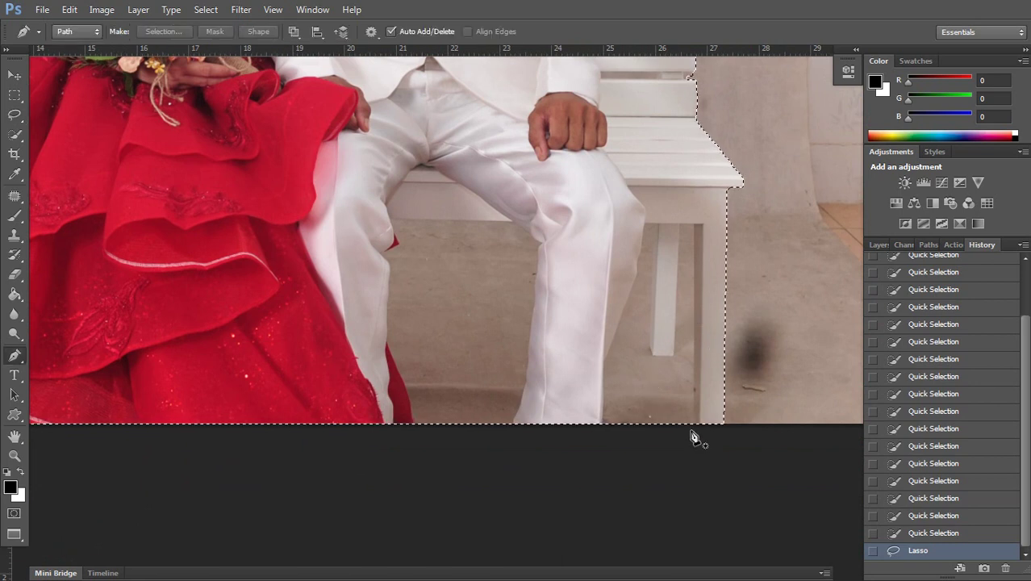
left_click(695, 428)
left_click(693, 230)
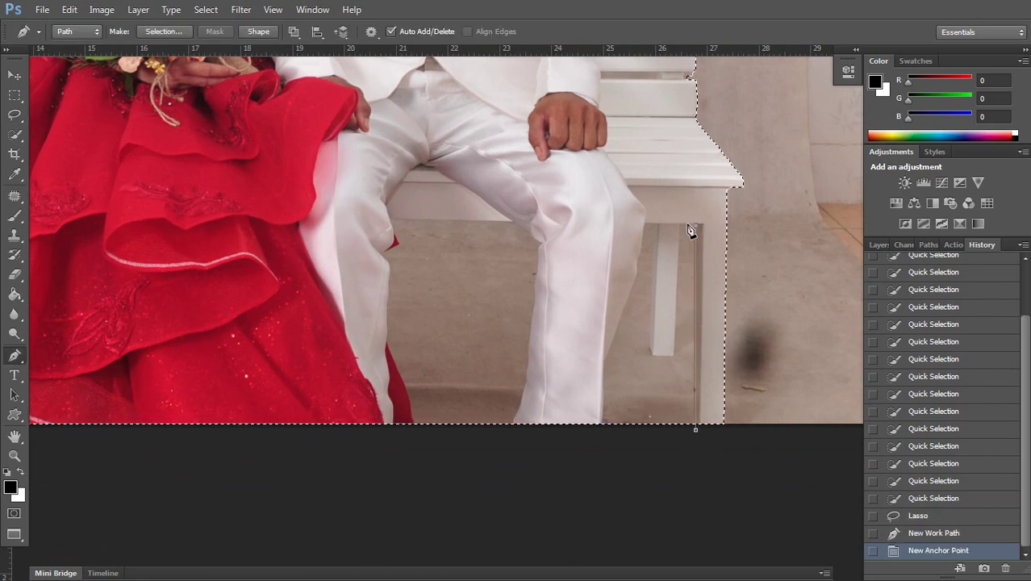
left_click(681, 226)
left_click(674, 357)
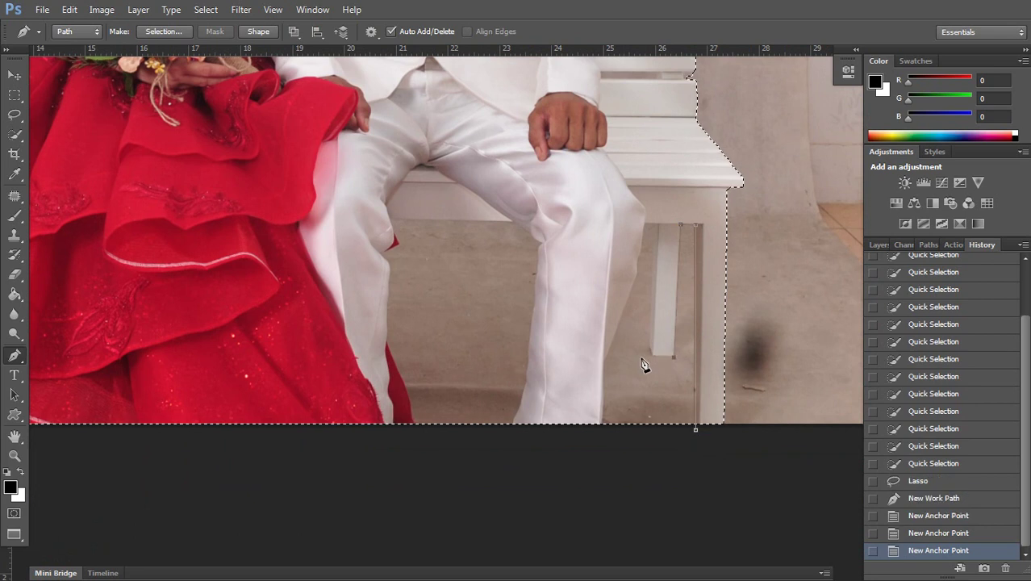
left_click(653, 354)
left_click(649, 347)
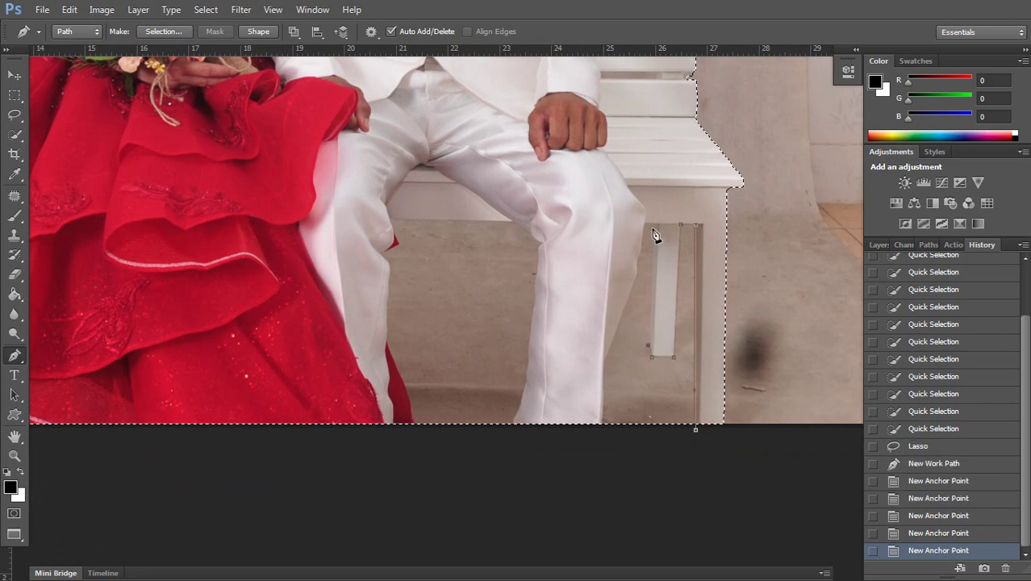
left_click(652, 226)
left_click(645, 224)
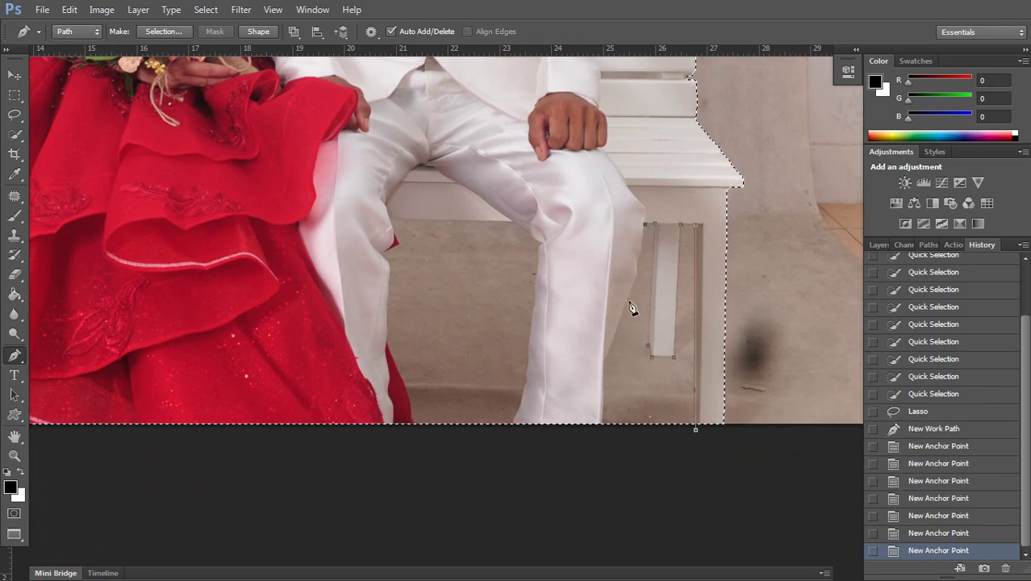
Continue the path down the outer edge of the groom's trouser leg beside the bench legs and below the photo's edge
left_click(619, 321)
left_click(601, 364)
left_click(598, 429)
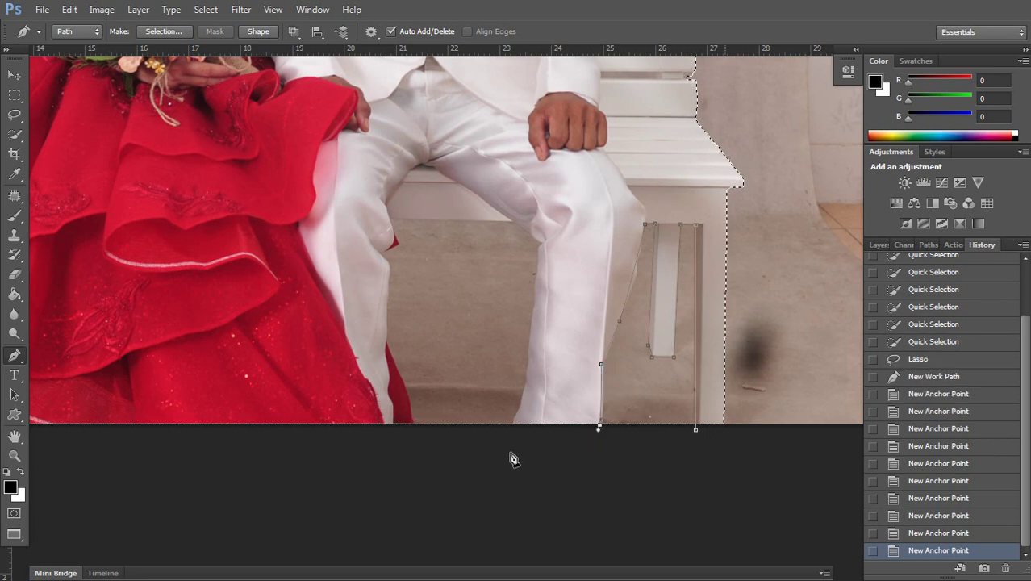
left_click(504, 449)
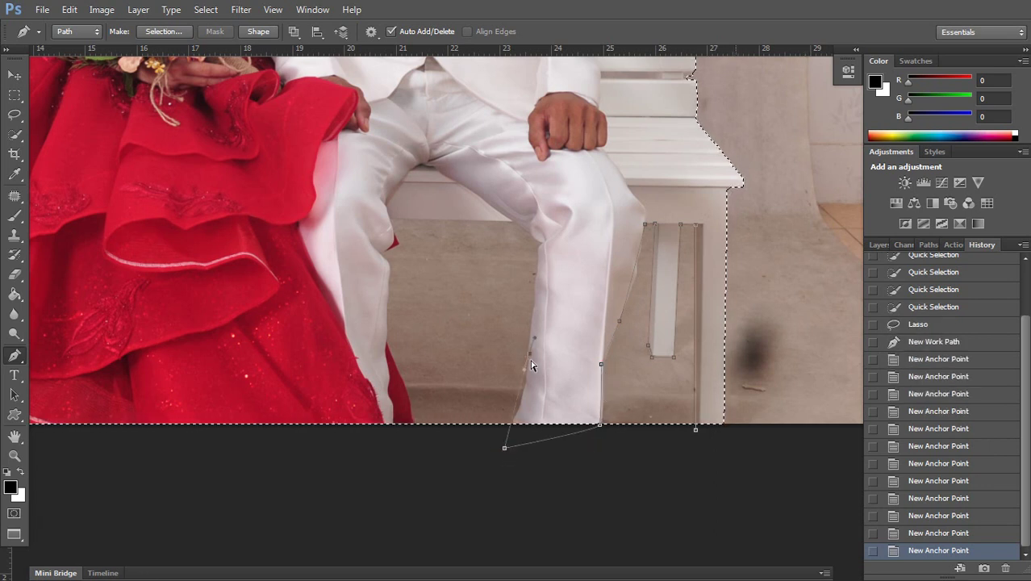
Trace the opening between the groom's legs along the trousers, the bench's underside and the dress, and bring the path back below the photo
left_click(534, 319)
left_click(536, 243)
left_click(513, 223)
left_click(389, 222)
key("ctrl+z")
left_click(391, 221)
left_click_drag(391, 240, 387, 251)
left_click(384, 255)
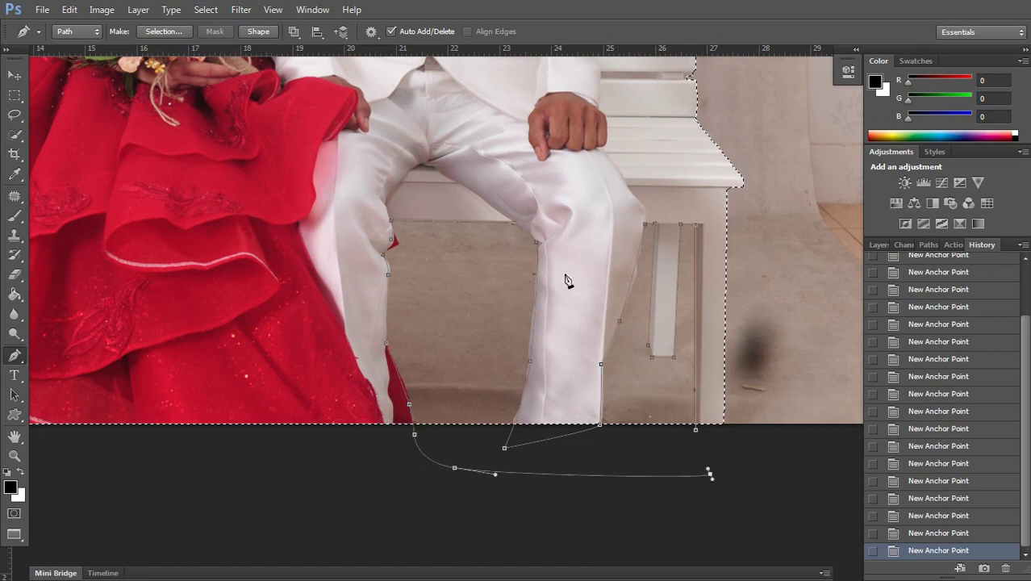
Convert the path into a selection using Subtract from Selection to remove the gaps under the bench
right_click(692, 435)
left_click(591, 308)
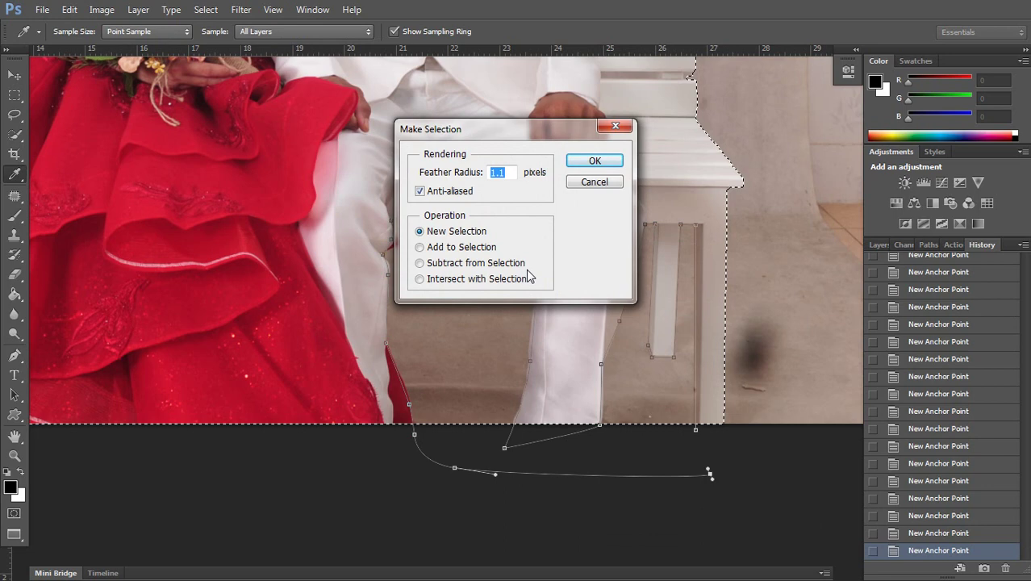
left_click(454, 263)
key("Return")
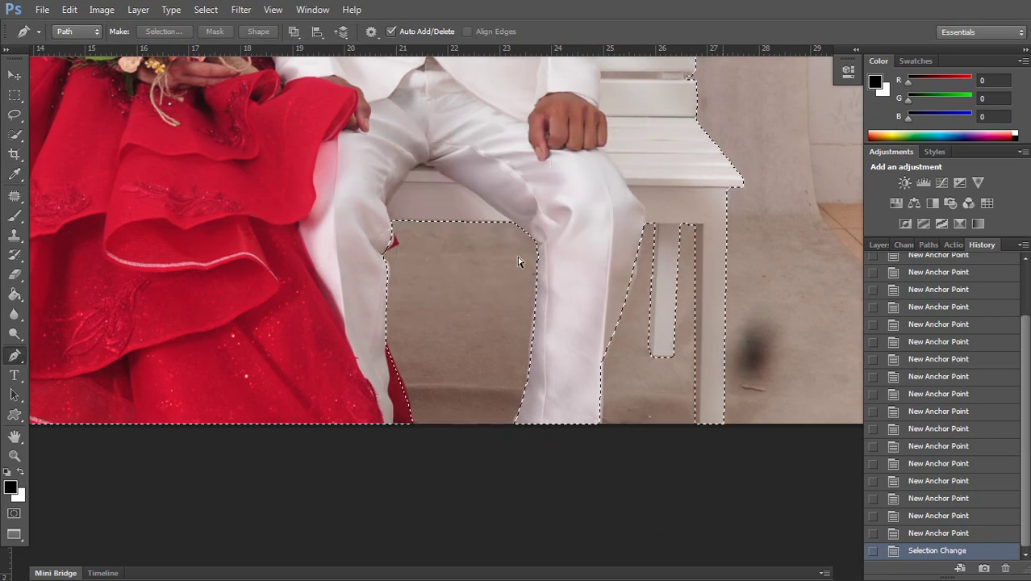
Add a layer mask to the Background layer from the selection to hide everything around the couple and the bench
scroll(520, 262, "down", 1)
scroll(519, 258, "down", 3)
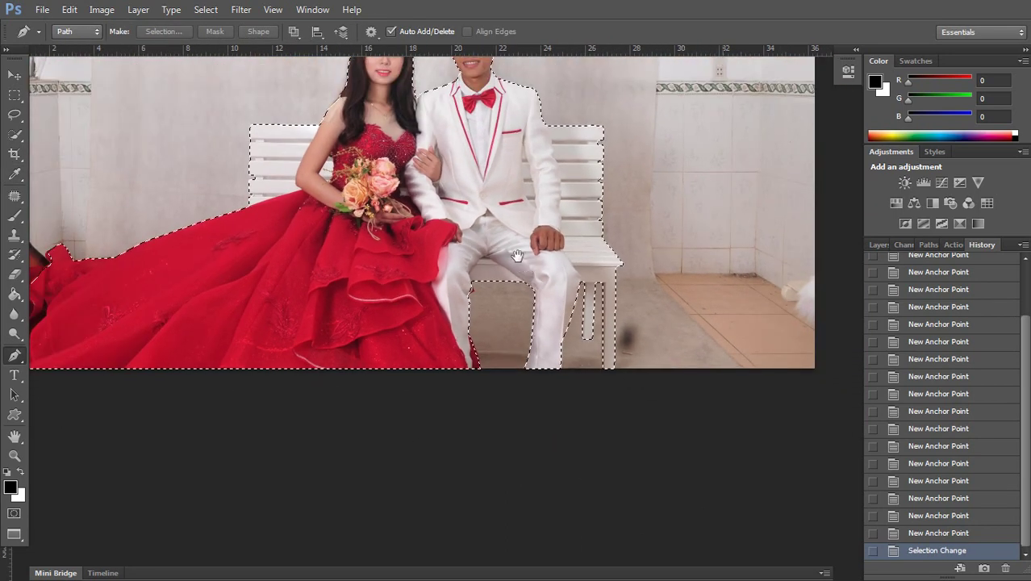
left_click_drag(453, 187, 481, 301)
left_click(878, 245)
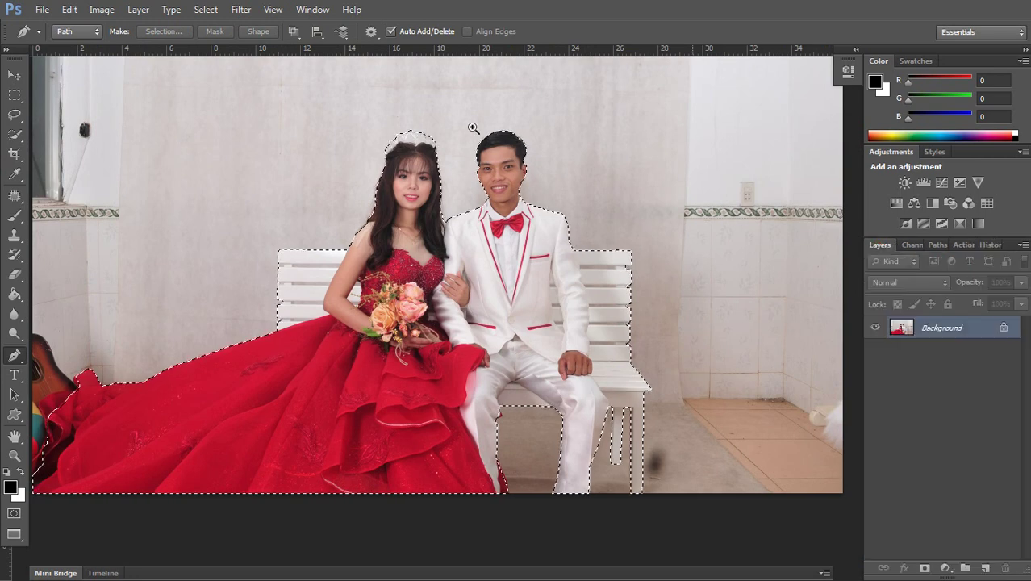
scroll(488, 163, "up", 2)
scroll(505, 187, "up", 3)
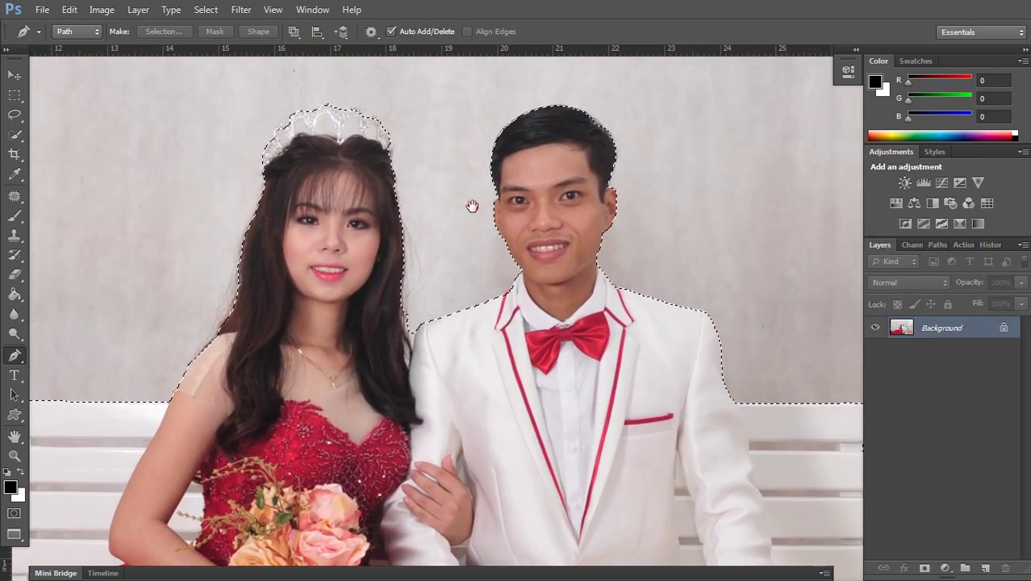
left_click_drag(467, 195, 472, 206)
scroll(406, 136, "up", 3)
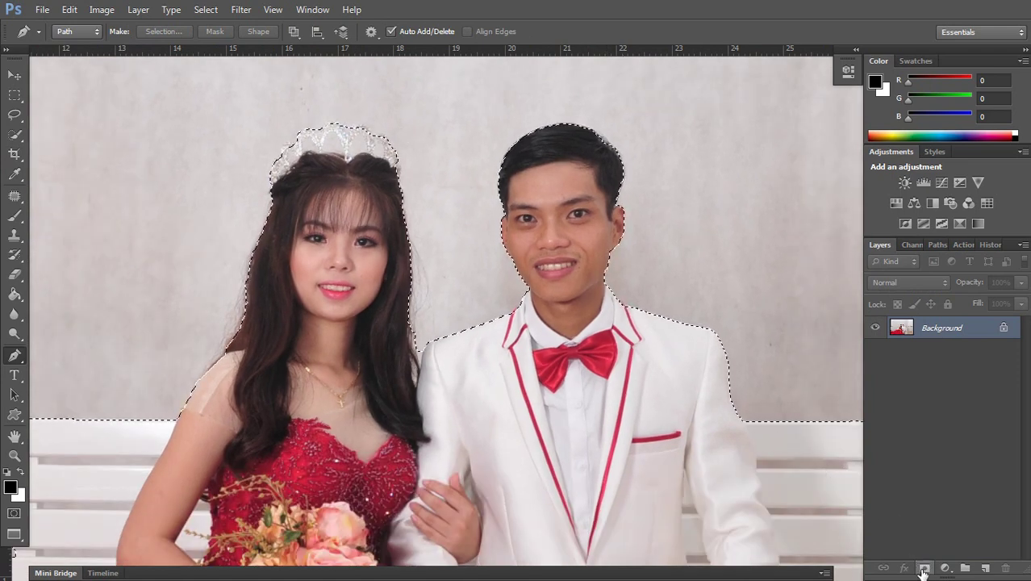
left_click(924, 570)
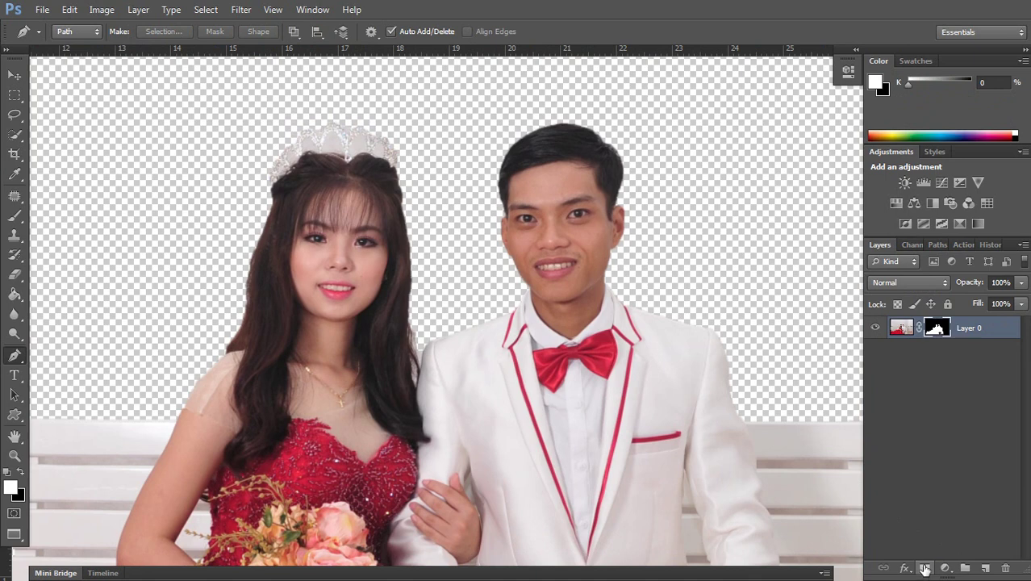
left_click_drag(551, 372, 532, 388)
scroll(532, 387, "up", 1)
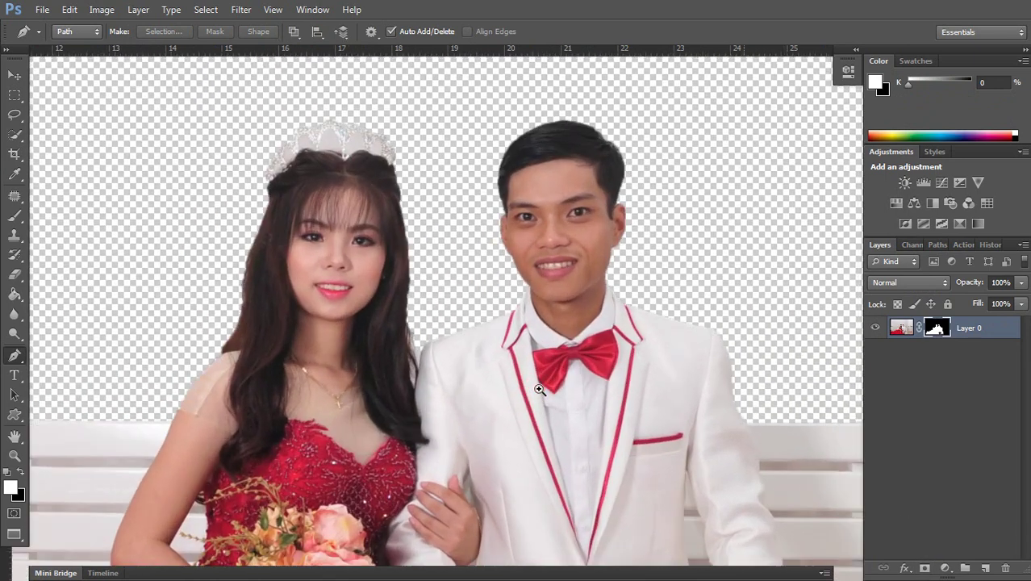
Open Refine Mask for the couple's layer mask and set the Refine Radius brush size to 14
right_click(938, 324)
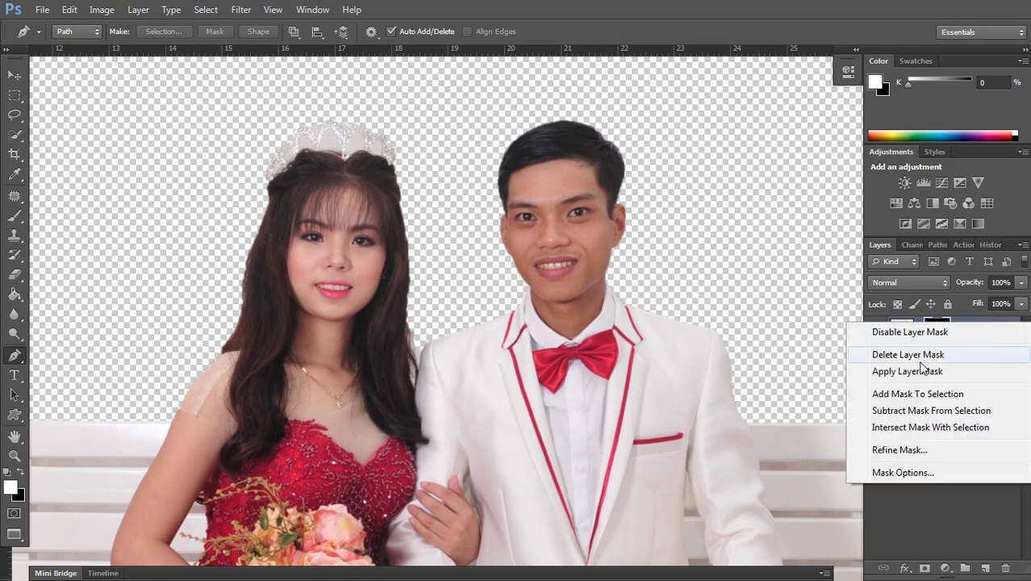
left_click(910, 452)
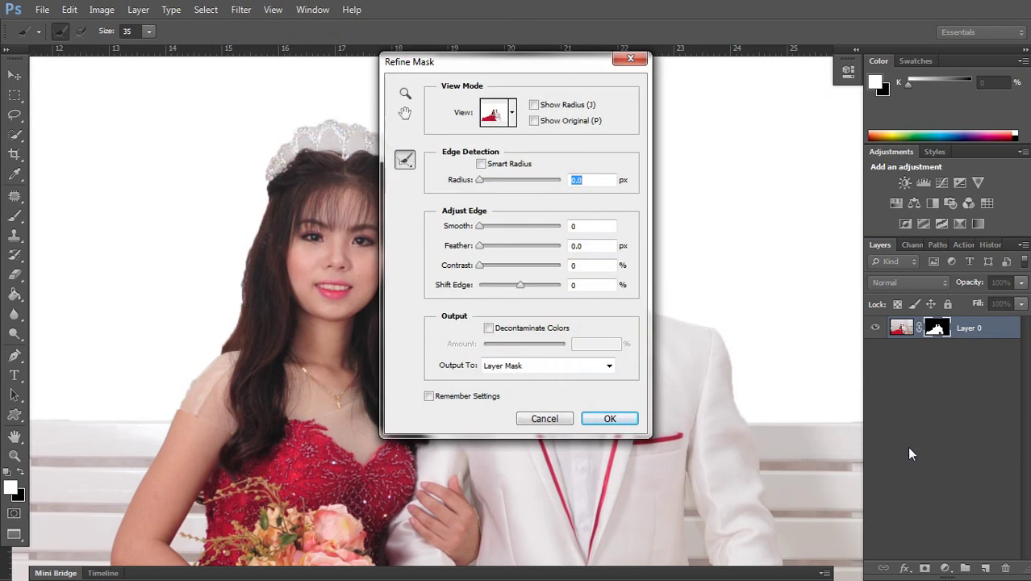
left_click_drag(466, 65, 734, 86)
left_click_drag(541, 171, 482, 169)
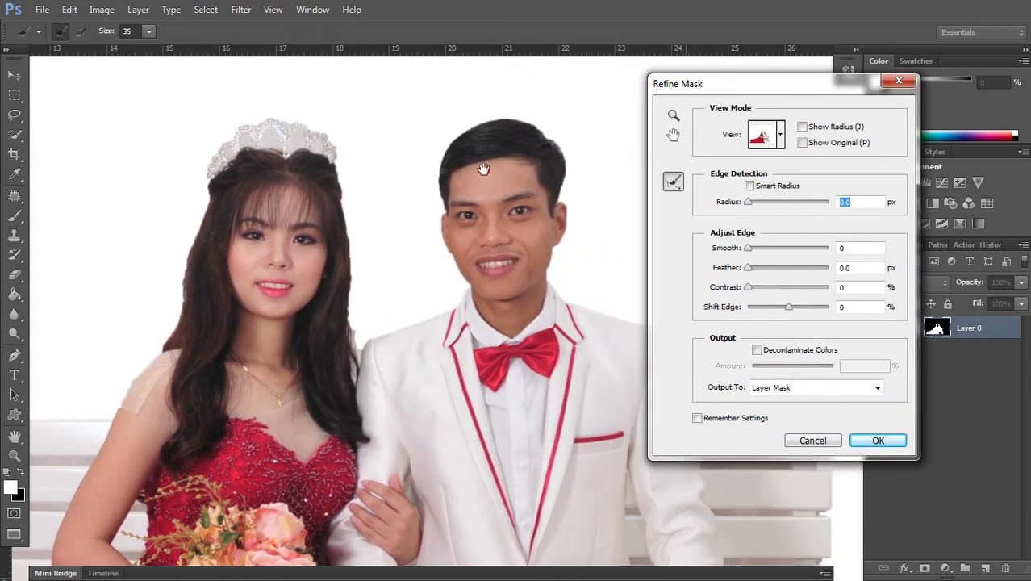
left_click(537, 167)
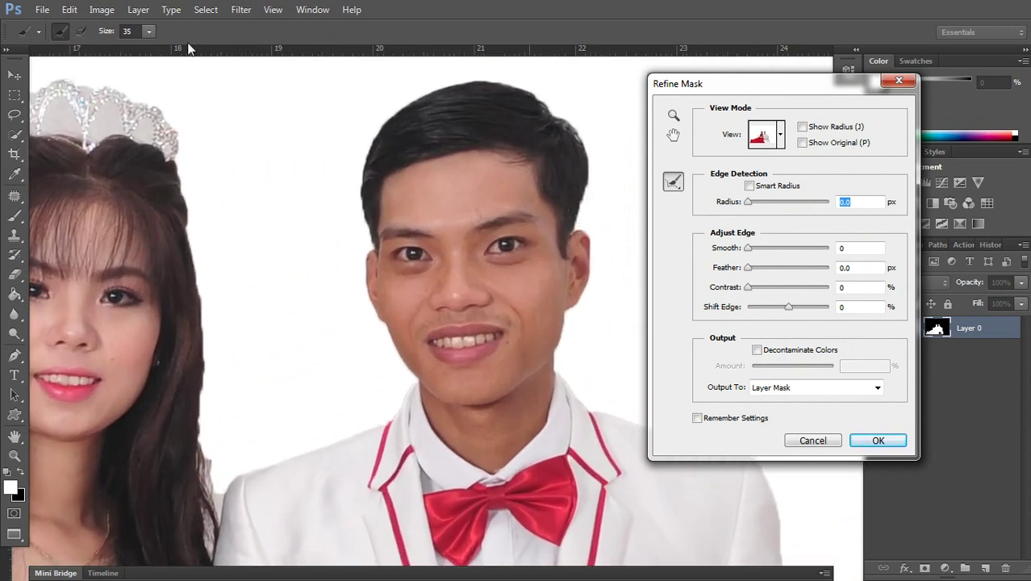
left_click(148, 32)
left_click_drag(139, 52, 135, 52)
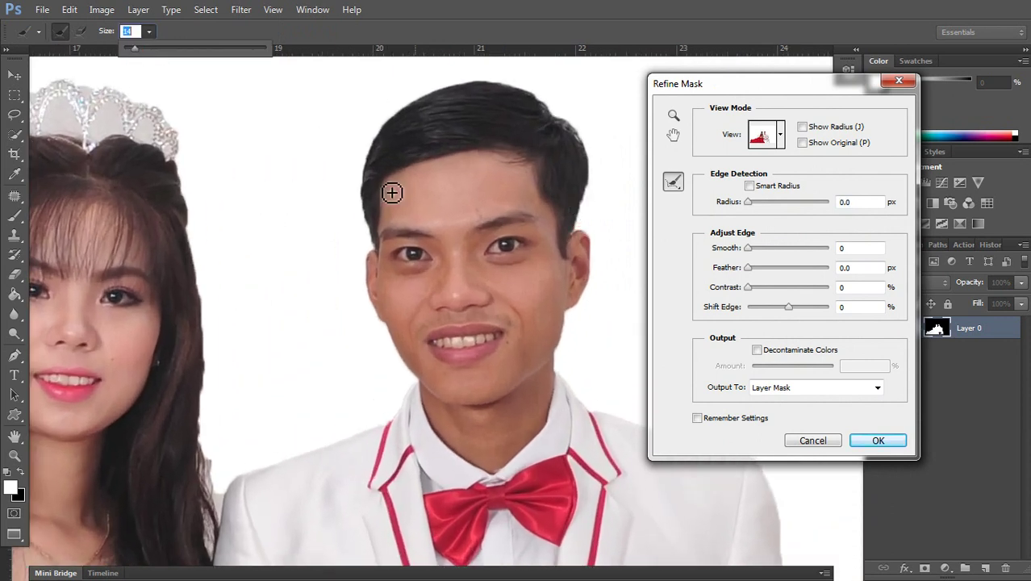
Brush the Refine Radius tool along the outer edge of the groom's hair
left_click(582, 232)
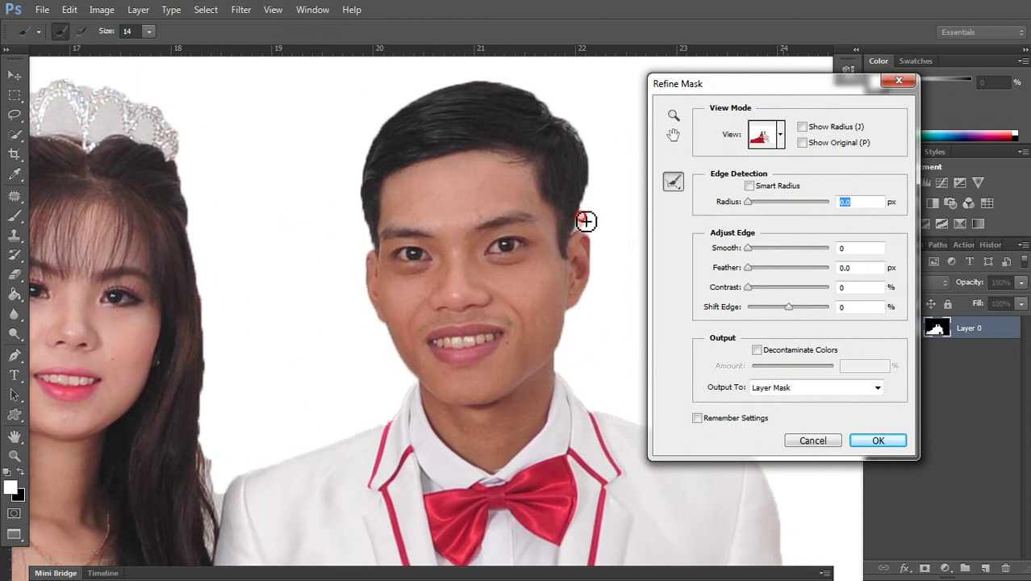
left_click_drag(596, 178, 594, 137)
mouse_move(591, 211)
left_mouse_down()
mouse_move(595, 158)
mouse_move(596, 229)
mouse_move(535, 171)
mouse_move(485, 155)
mouse_move(476, 165)
mouse_move(443, 162)
mouse_move(374, 194)
mouse_move(353, 246)
mouse_move(350, 317)
mouse_move(356, 291)
mouse_move(367, 329)
mouse_move(356, 286)
left_mouse_up()
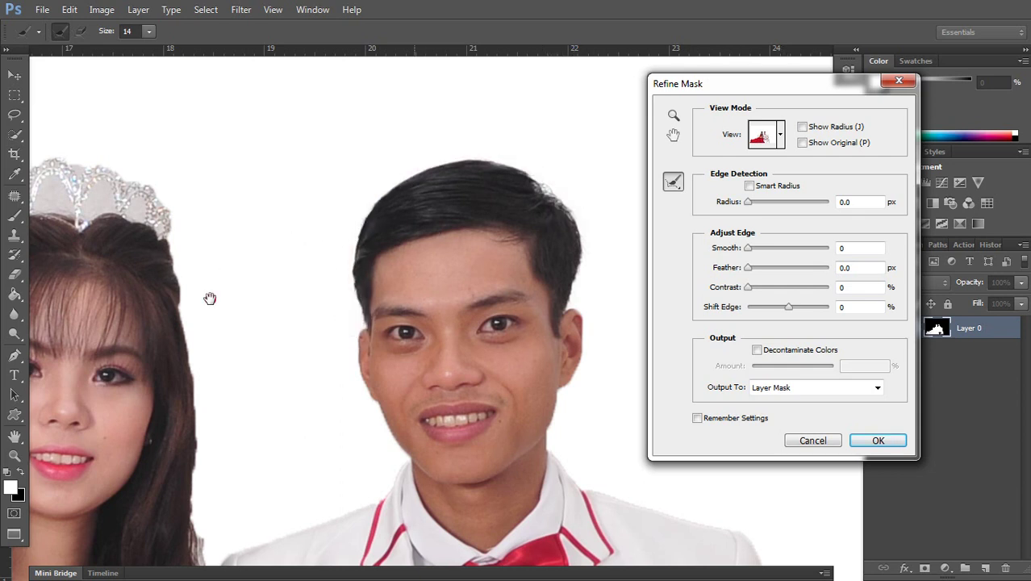
Refine the mask edge along the bride's hair on the side facing the groom, down to his shoulder
left_click_drag(210, 299, 438, 245)
mouse_move(409, 200)
left_mouse_down()
mouse_move(416, 239)
mouse_move(410, 186)
mouse_move(439, 428)
mouse_move(442, 410)
mouse_move(425, 467)
mouse_move(445, 489)
mouse_move(437, 527)
mouse_move(451, 502)
mouse_move(448, 412)
left_mouse_up()
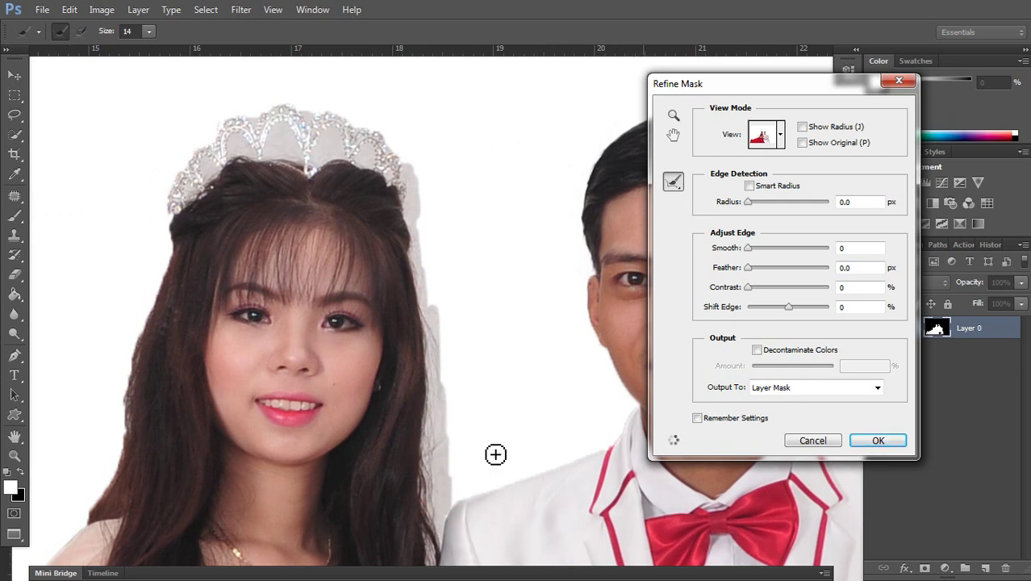
left_click_drag(472, 470, 471, 308)
Refine the mask edge around the bride's tiara and down her outer hair, and apply the refined mask
left_click_drag(384, 138, 470, 437)
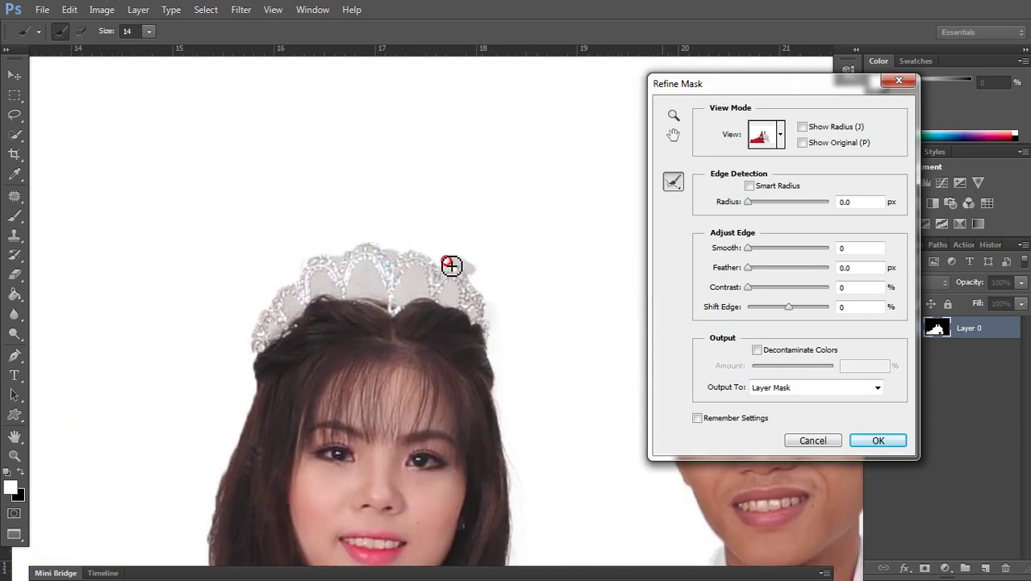
mouse_move(411, 254)
left_mouse_down()
mouse_move(384, 242)
mouse_move(300, 268)
mouse_move(292, 281)
mouse_move(297, 270)
mouse_move(253, 347)
mouse_move(258, 307)
mouse_move(278, 266)
left_mouse_up()
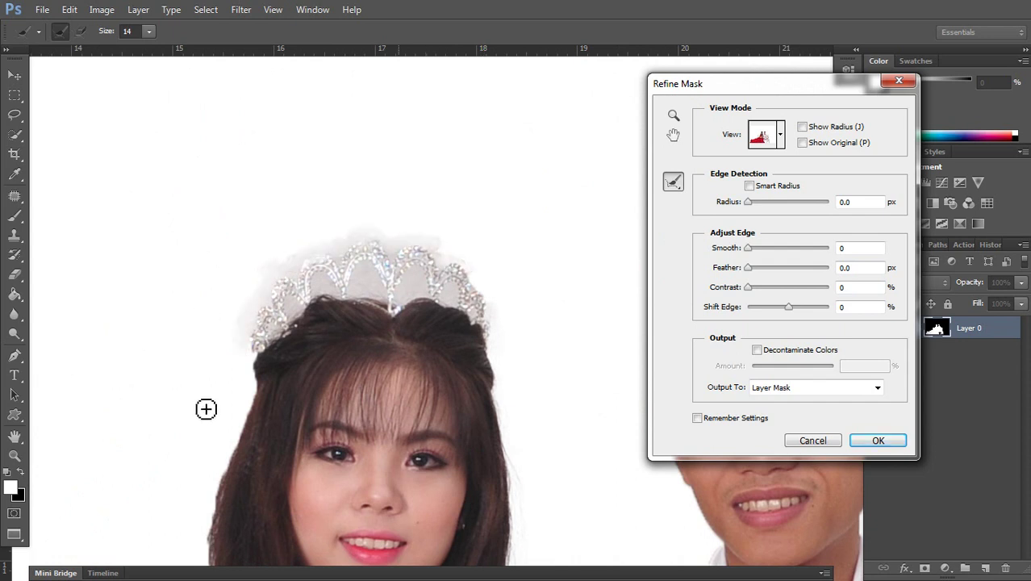
mouse_move(238, 390)
left_mouse_down()
mouse_move(294, 193)
mouse_move(289, 302)
mouse_move(254, 349)
mouse_move(259, 299)
mouse_move(244, 386)
mouse_move(257, 384)
mouse_move(259, 407)
mouse_move(224, 481)
mouse_move(184, 515)
mouse_move(230, 460)
mouse_move(219, 453)
mouse_move(285, 268)
mouse_move(250, 308)
mouse_move(274, 230)
left_mouse_up()
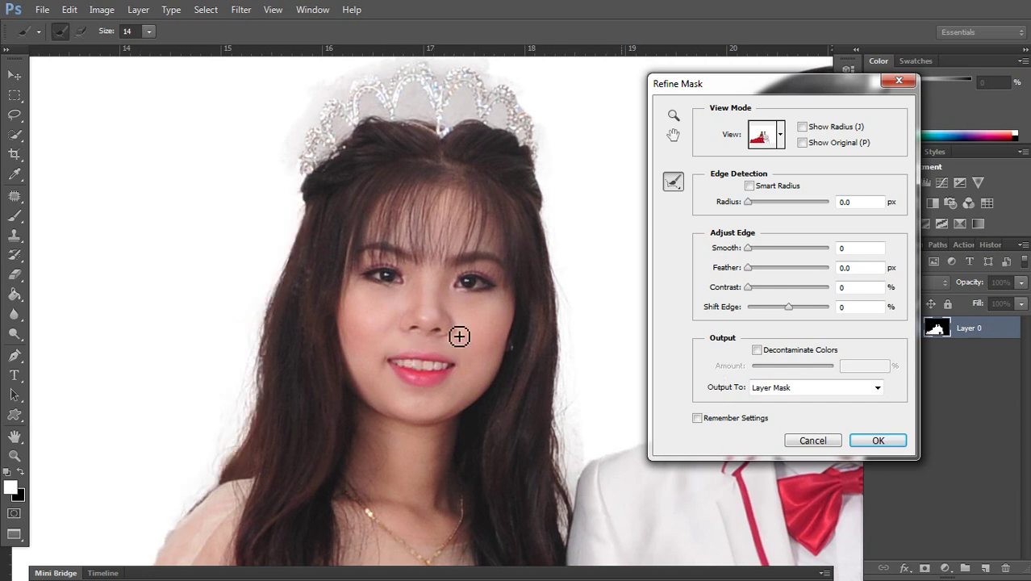
left_click_drag(447, 214, 442, 283)
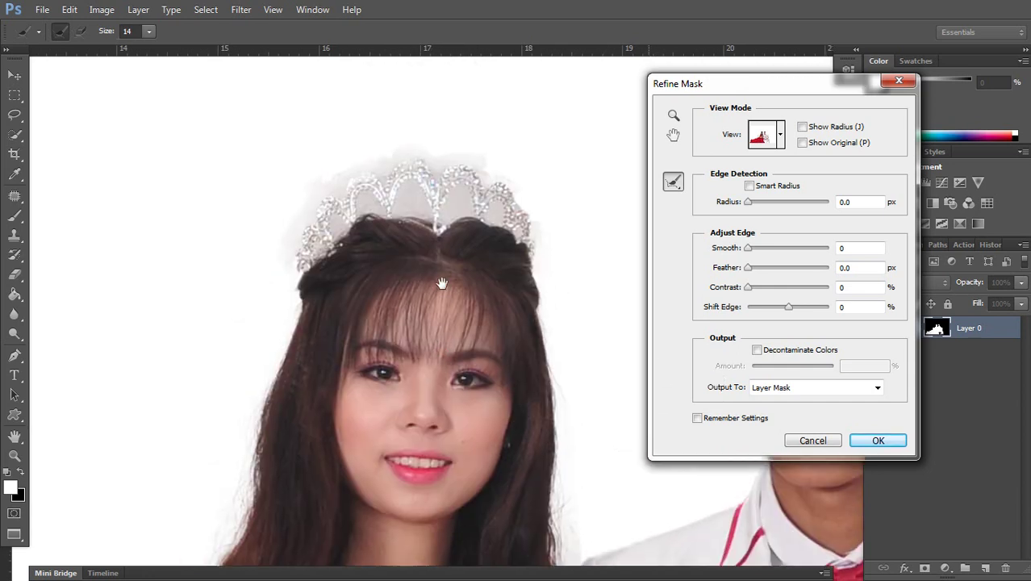
left_click(876, 441)
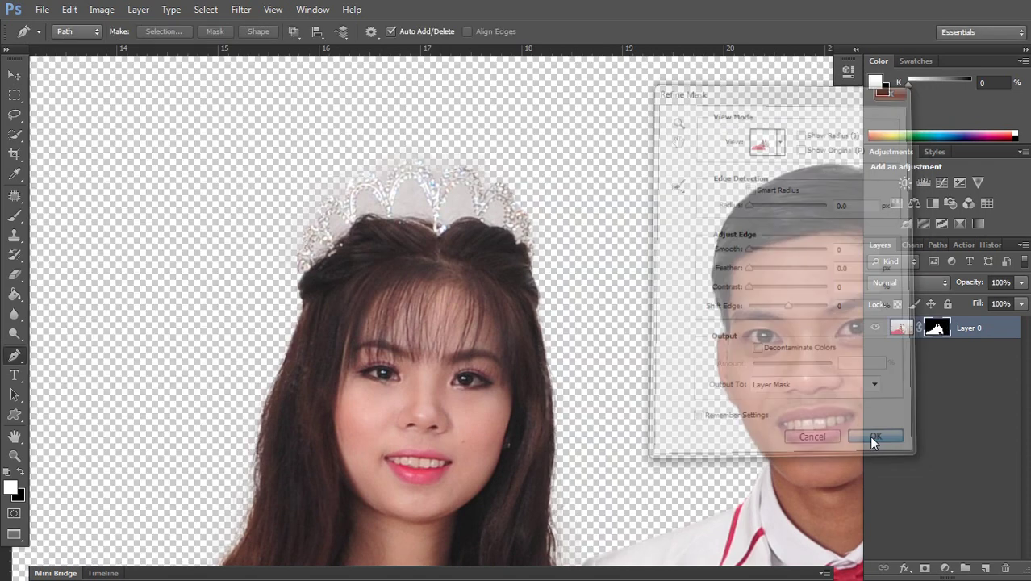
scroll(633, 421, "down", 3)
left_click_drag(638, 464, 494, 287)
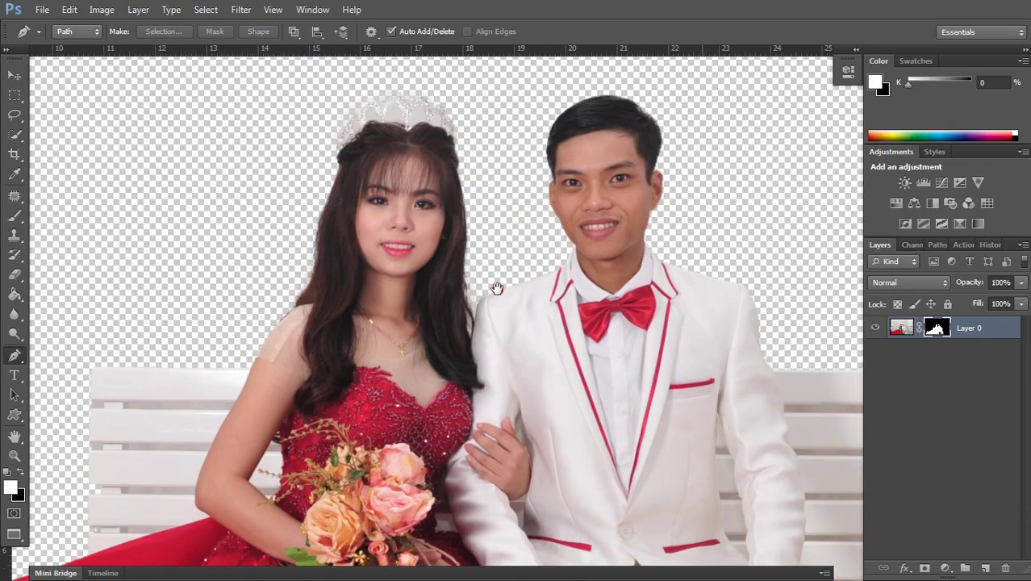
scroll(461, 197, "up", 3)
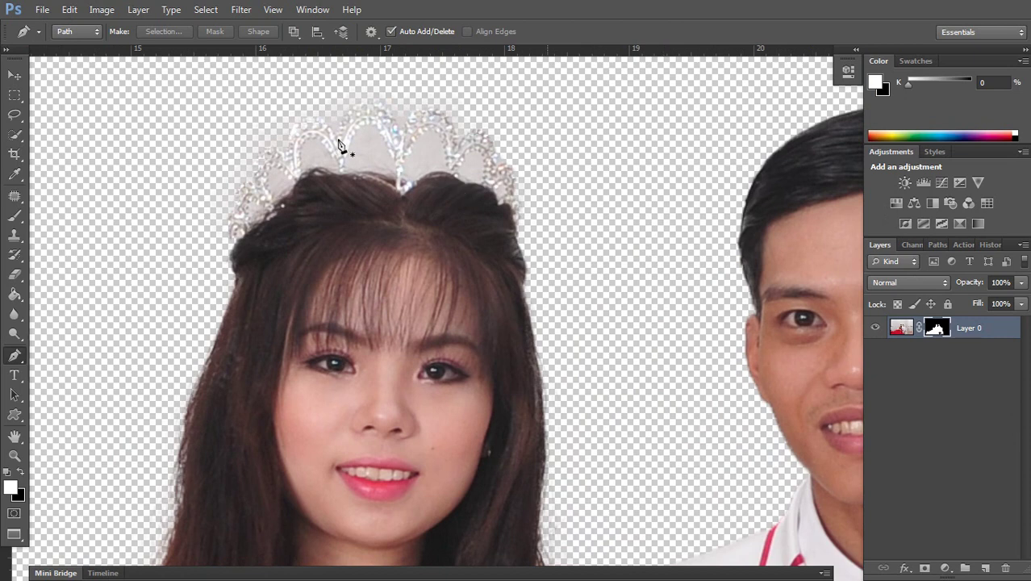
left_click_drag(17, 137, 84, 145)
key("ctrl+d")
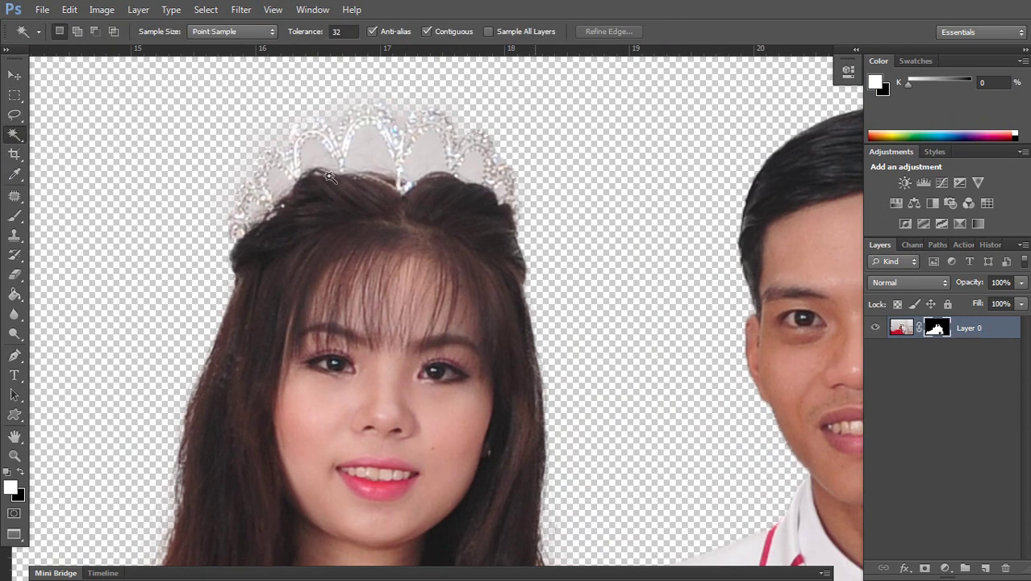
left_click_drag(324, 127, 348, 173)
Trace closed Pen tool paths around the tiara's side openings away from the groom and its large central opening
key("p")
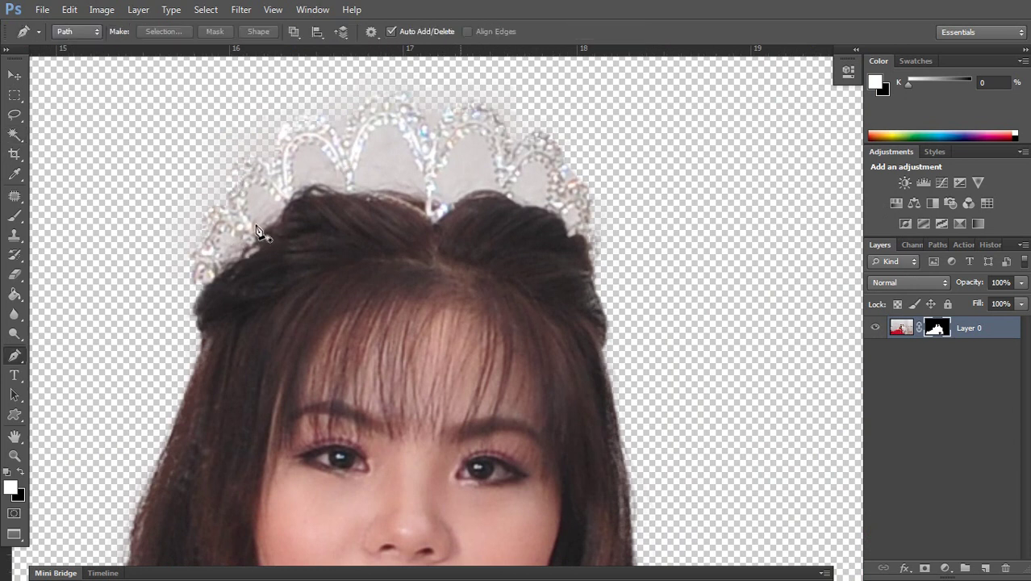
left_click(248, 208)
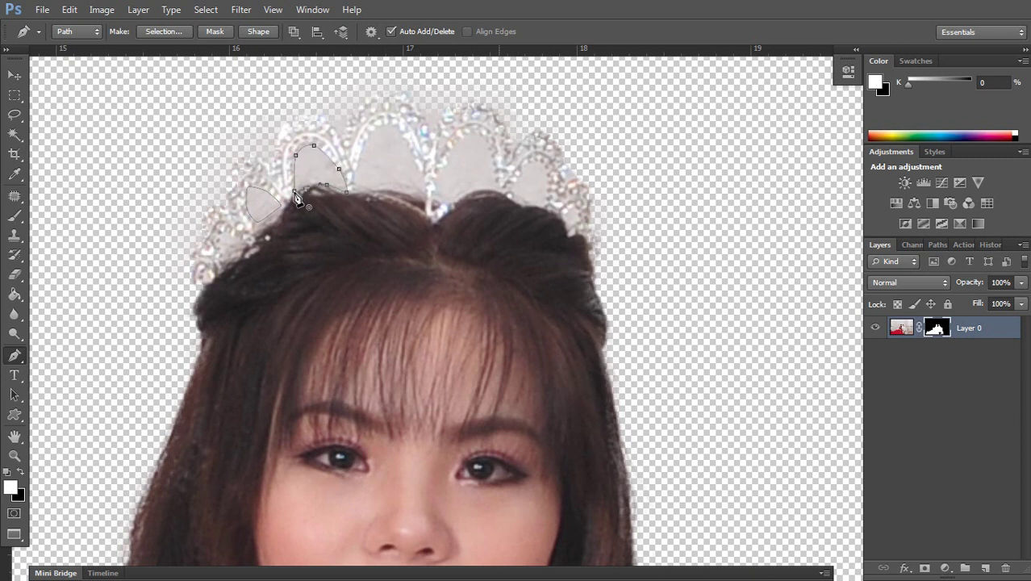
left_click(357, 191)
left_click(364, 152)
left_click(383, 122)
left_click(406, 146)
left_click_drag(421, 173, 376, 199)
left_click(426, 194)
left_click(409, 194)
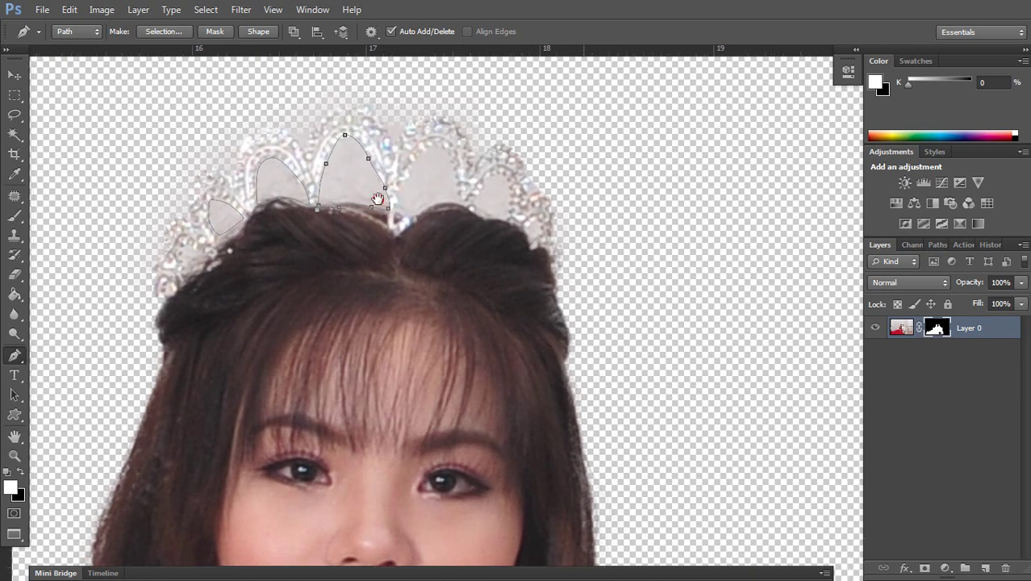
left_click(320, 207)
Trace closed paths around the two remaining tiara openings on the side nearer the groom
left_click(396, 215)
left_click(403, 180)
left_click(428, 146)
left_click(451, 165)
left_click(456, 190)
left_click_drag(428, 207, 409, 212)
left_click(396, 214)
mouse_move(484, 218)
left_mouse_down()
mouse_move(391, 229)
mouse_move(392, 196)
mouse_move(419, 190)
mouse_move(408, 229)
left_mouse_up()
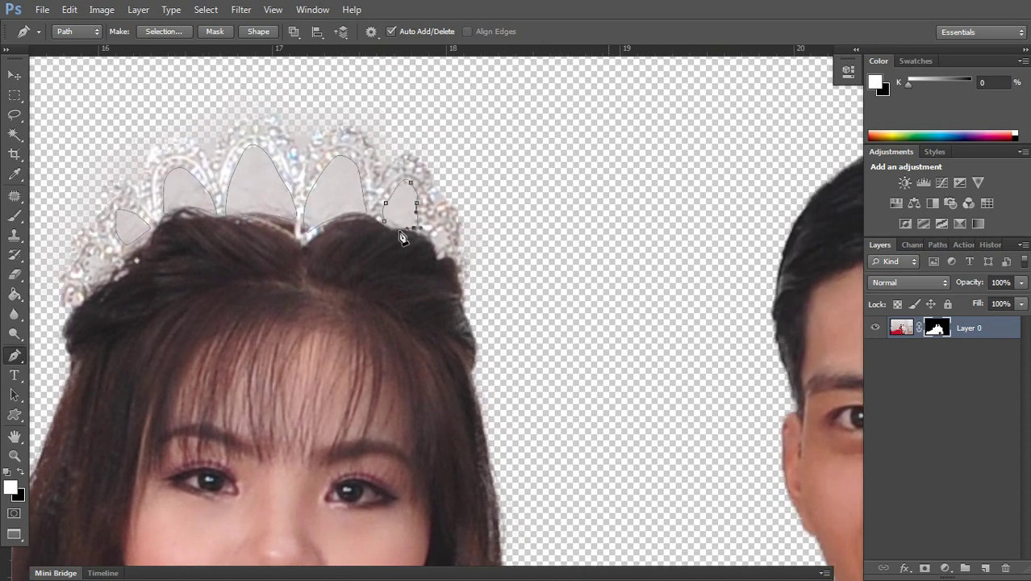
left_click(385, 201)
Convert the tiara paths into a selection, clear the grey backdrop inside the openings from the mask, and deselect
right_click(387, 203)
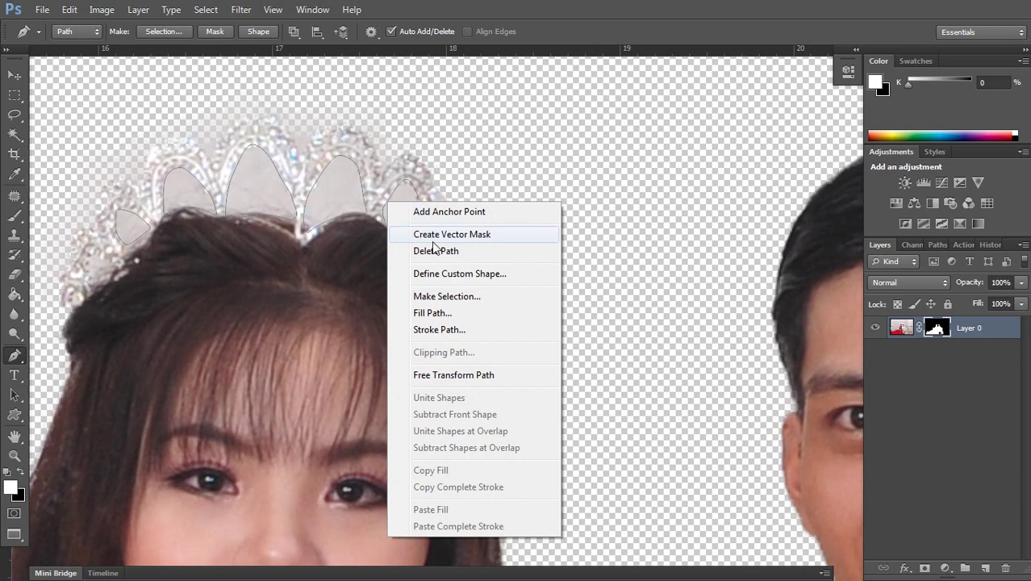
left_click(437, 295)
key("Return")
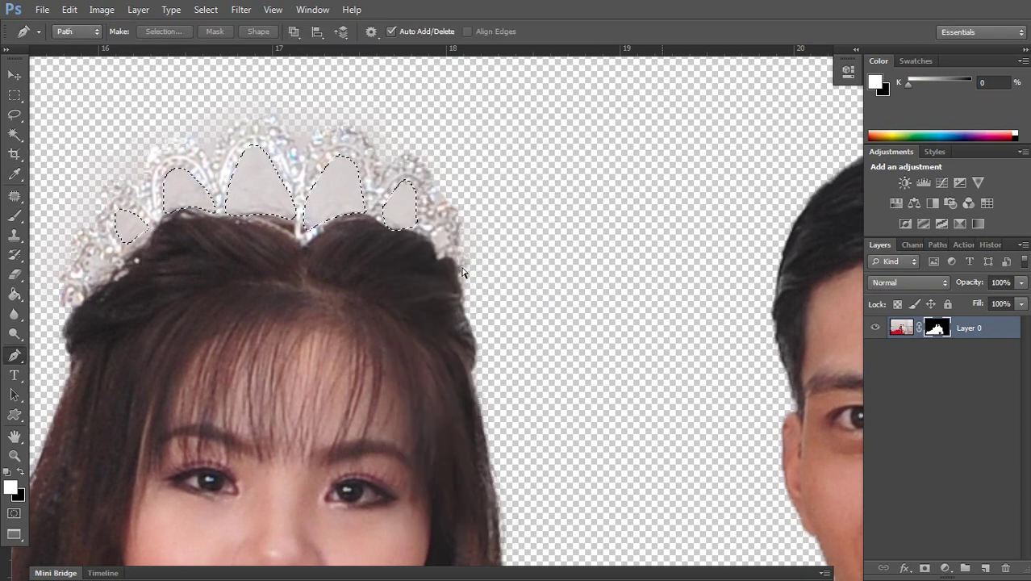
key("Delete")
key("ctrl+d")
Paint black on the layer mask with a size 16 brush at 100% opacity to remove the grey haze around the tiara
left_click_drag(675, 391, 629, 391)
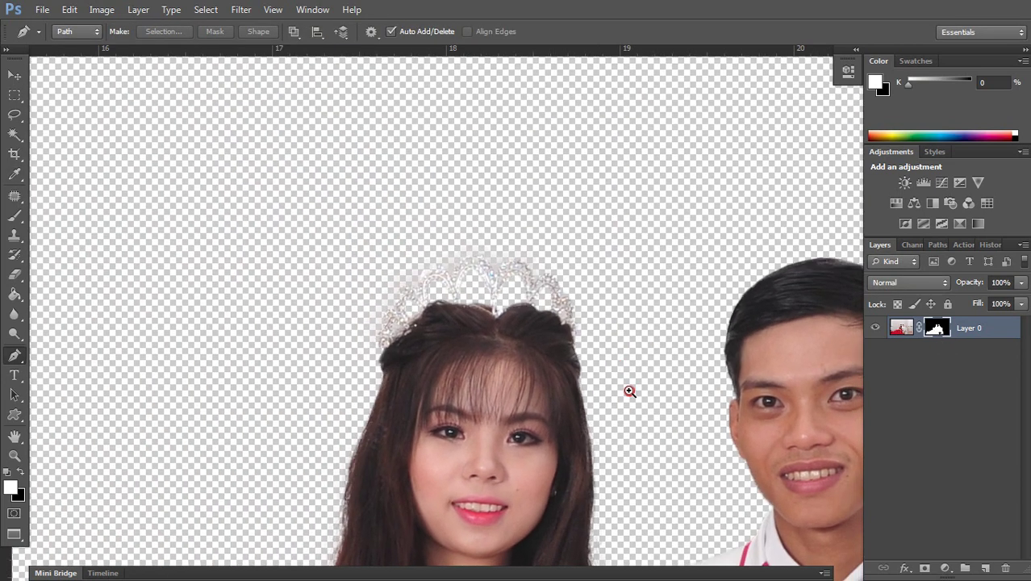
left_click_drag(492, 260, 520, 335)
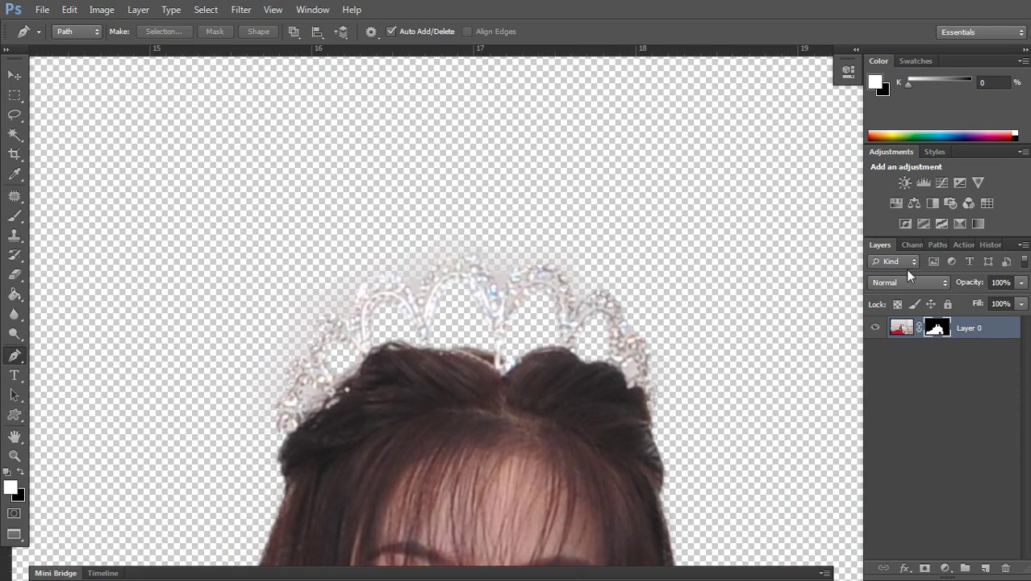
left_click(21, 474)
left_click(14, 218)
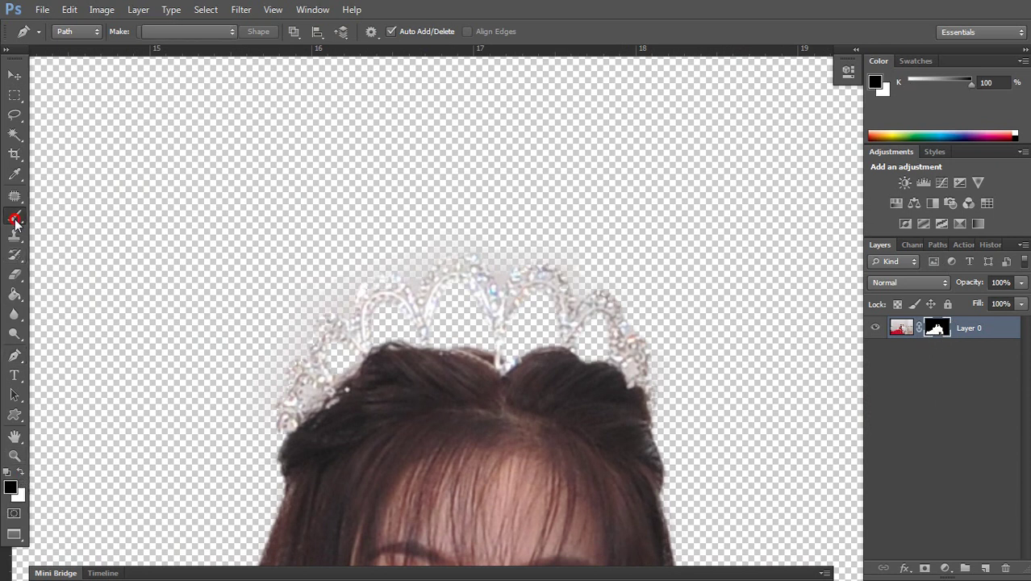
left_click(88, 217)
mouse_move(425, 267)
left_mouse_down()
mouse_move(448, 236)
mouse_move(418, 277)
mouse_move(419, 255)
mouse_move(351, 285)
mouse_move(338, 311)
mouse_move(300, 315)
mouse_move(301, 339)
mouse_move(280, 373)
left_mouse_up()
key("0")
mouse_move(452, 249)
left_mouse_down()
mouse_move(477, 240)
mouse_move(502, 259)
mouse_move(562, 258)
mouse_move(583, 281)
mouse_move(647, 302)
mouse_move(695, 361)
left_mouse_up()
left_click_drag(682, 402, 627, 203)
Check the whole cutout of the couple and the bench at a full view of the image
key("ctrl+0")
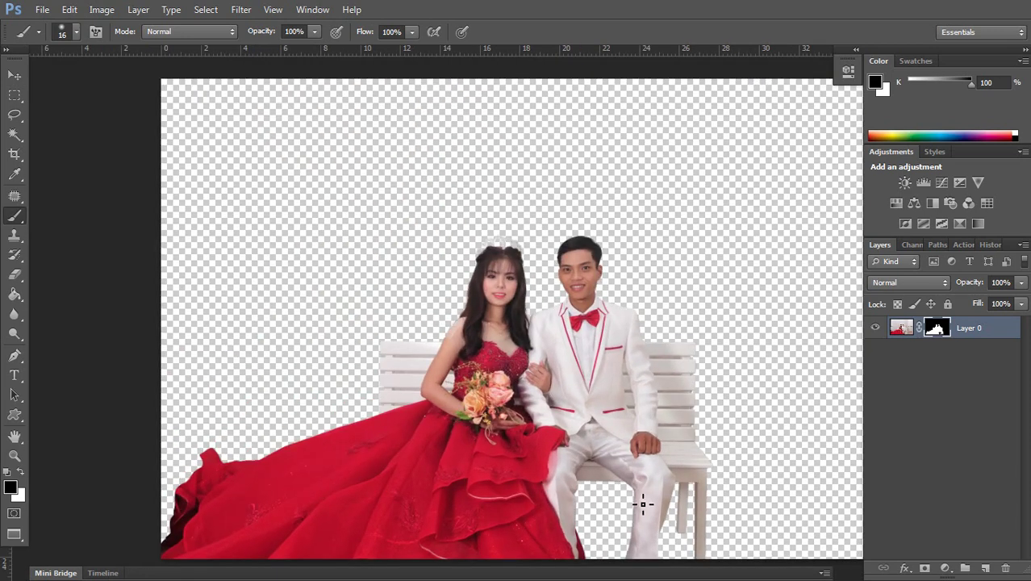
key("v")
left_click(640, 439)
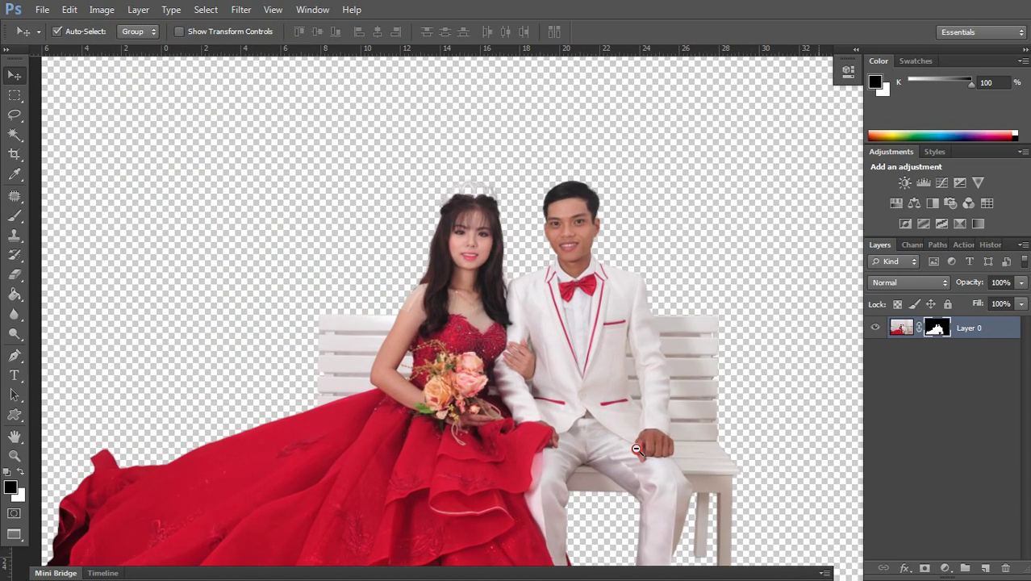
left_click_drag(496, 428, 514, 361)
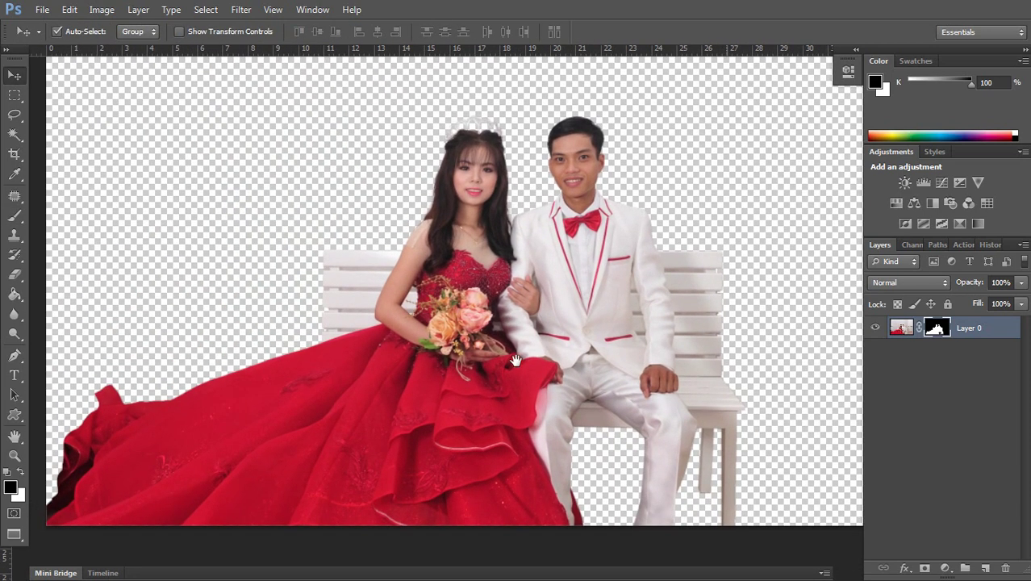
key("f")
key("f")
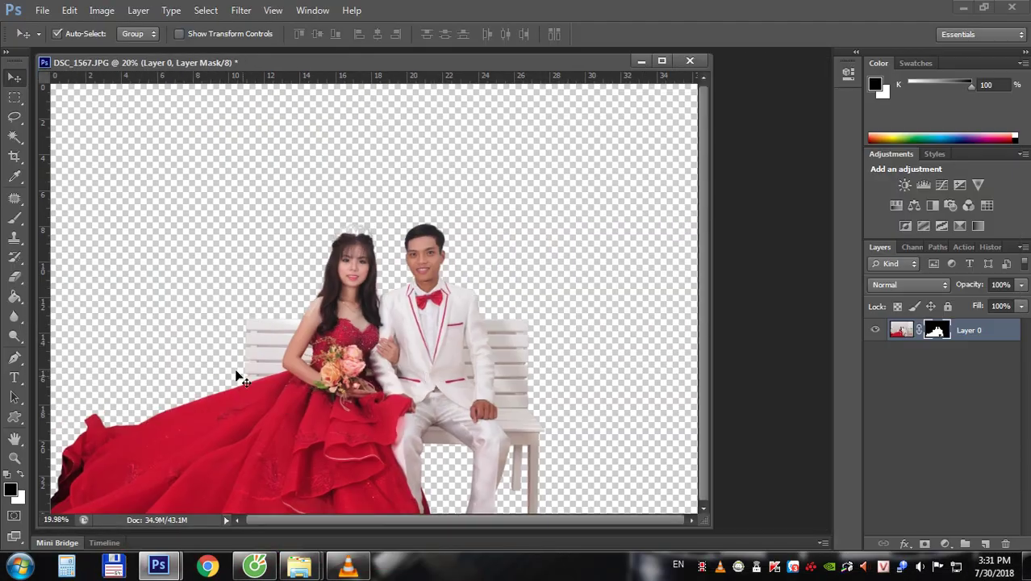
key("f")
Trace a closed Pen tool path around the gap below the bench's top slat, between the back support and the bride's arm
left_click_drag(428, 383, 552, 401)
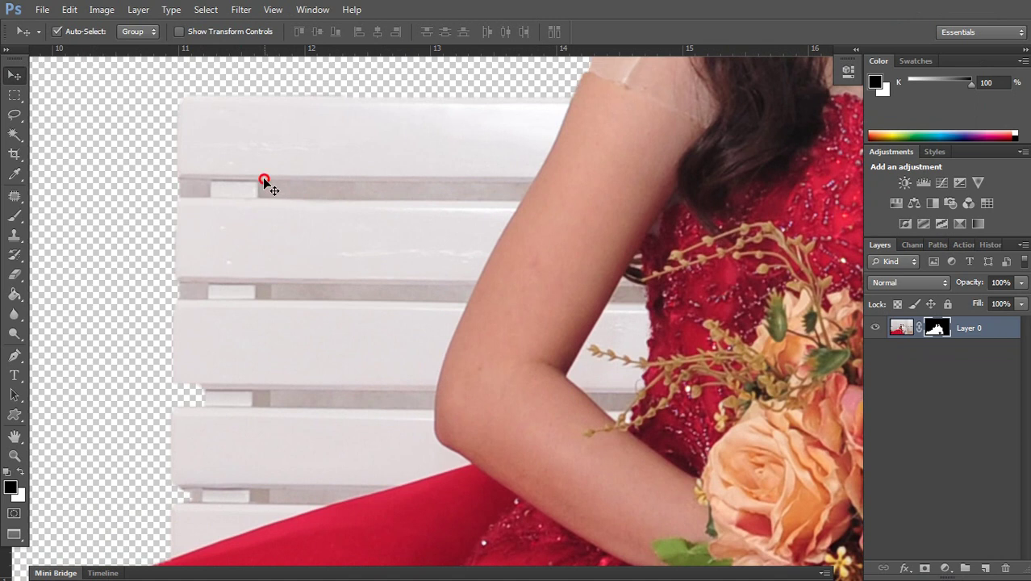
key("p")
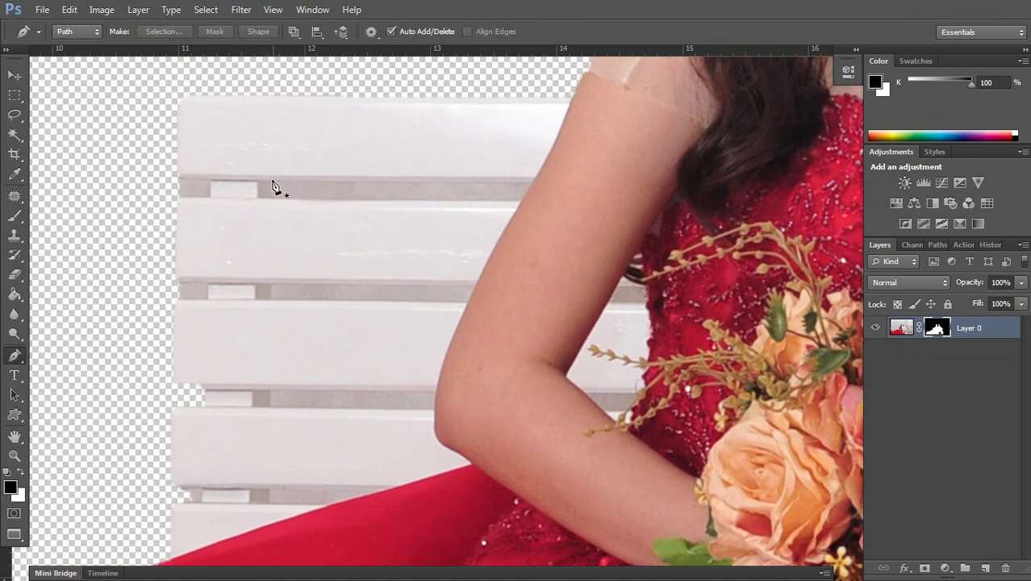
left_click(273, 182)
left_click(533, 181)
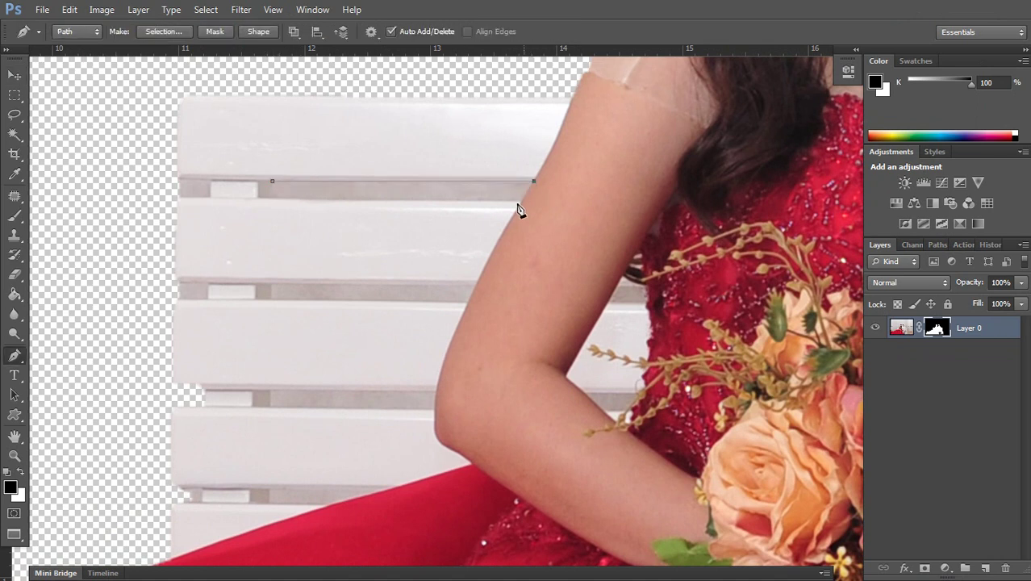
left_click(272, 182)
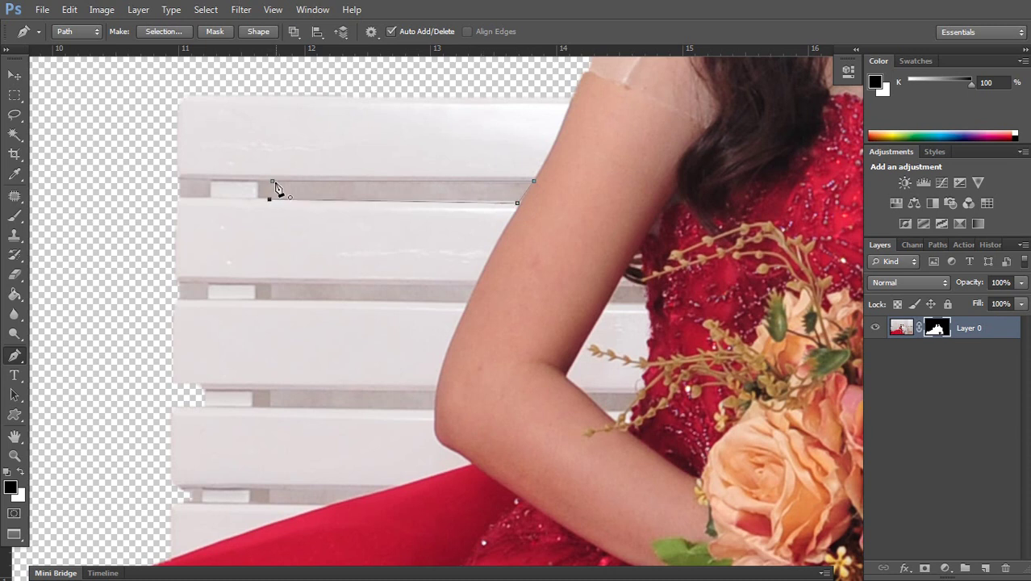
Trace a closed path around the gap below the bench's second slat, up to the bride's arm
left_click(273, 278)
left_click(477, 281)
left_click(464, 302)
left_click(272, 300)
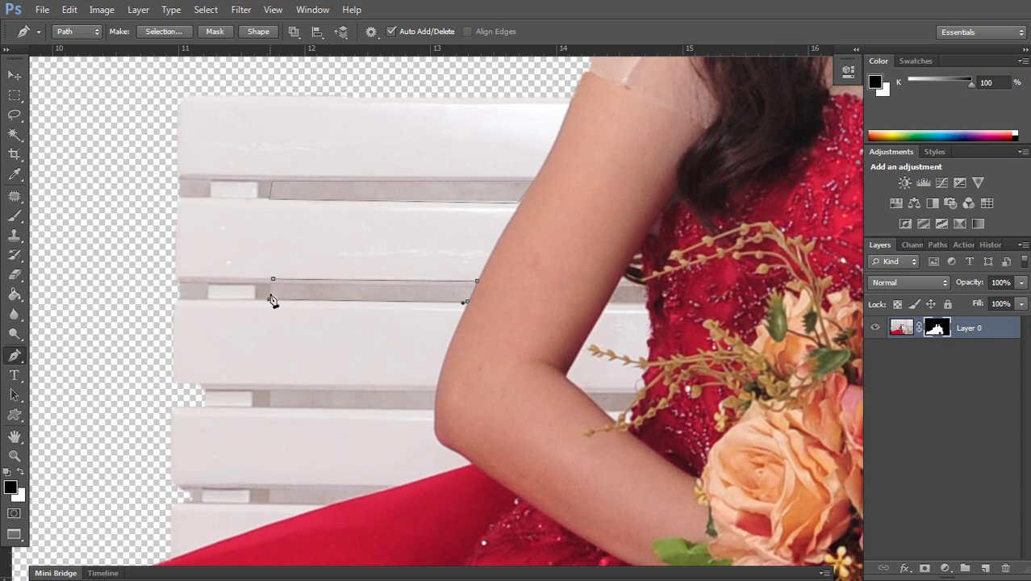
left_click(273, 278)
Trace a closed path around the gap below the bench's third slat, between the back support and the bride's elbow
left_click(432, 392)
left_click(432, 410)
left_click(269, 409)
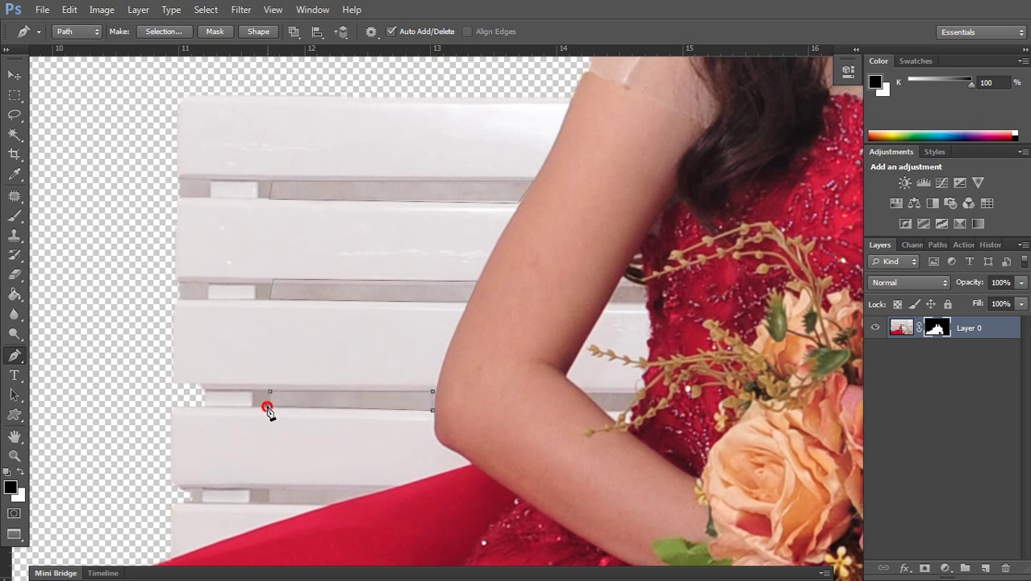
left_click(270, 392)
Trace a closed path around the gap below the bench's fourth slat, down to the edge of the red dress
left_click_drag(267, 471, 257, 390)
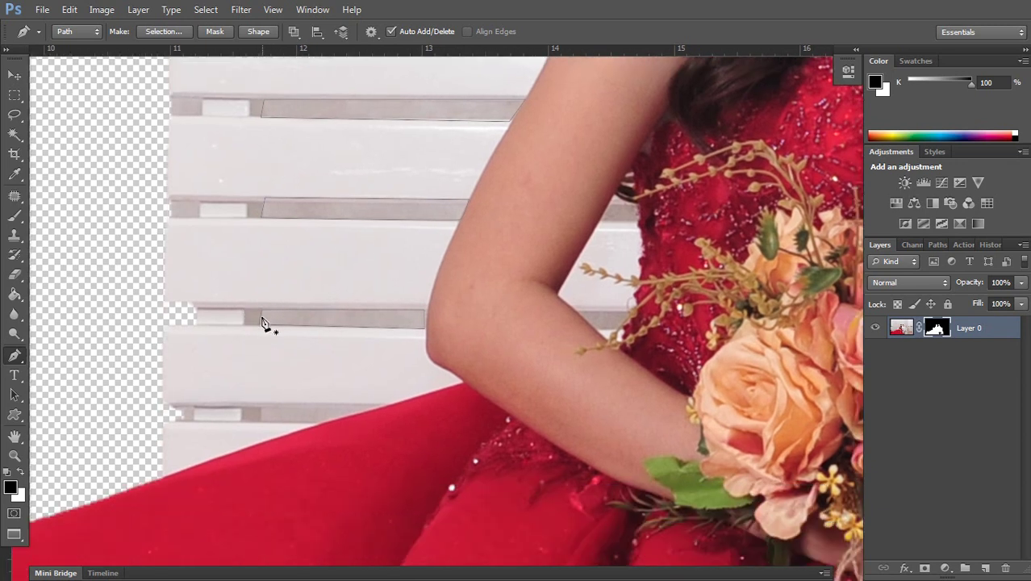
left_click(259, 407)
left_click(375, 407)
left_click(315, 423)
left_click(260, 413)
Convert the four slat gap paths into a selection, delete the enclosed backdrop from the layer image instead of the mask, and deselect
right_click(261, 414)
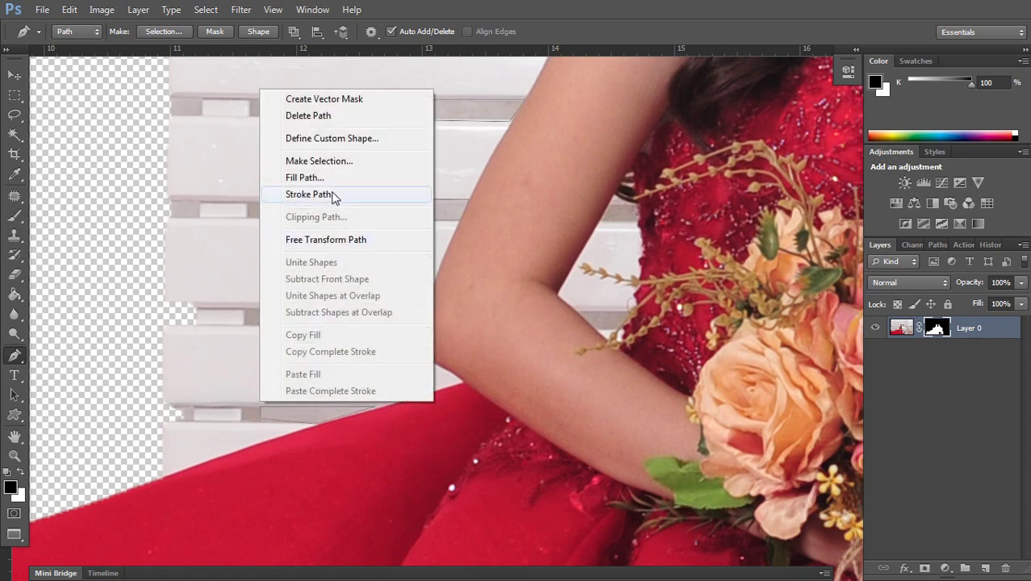
left_click(336, 161)
key("ctrl+d")
key("ctrl+z")
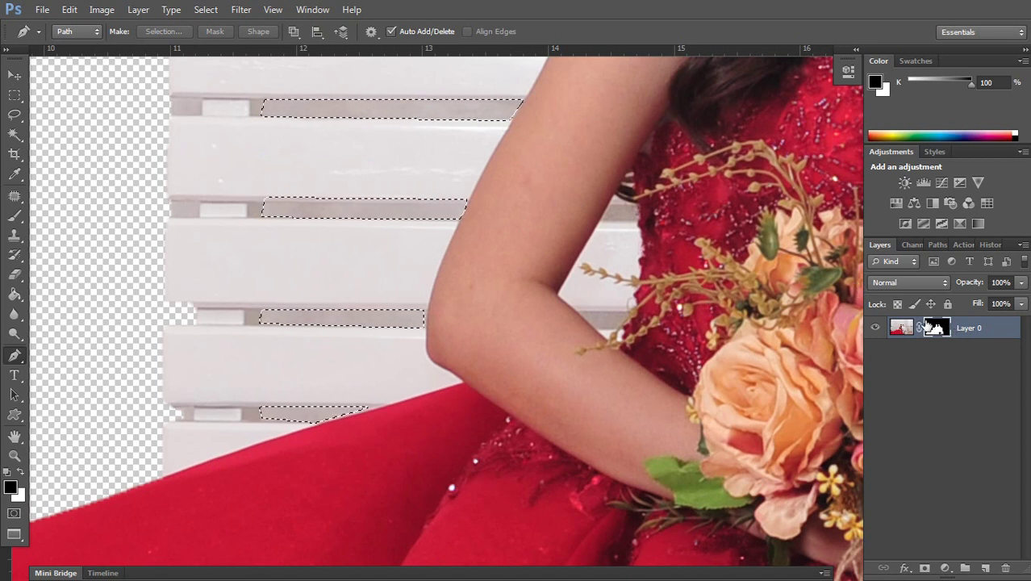
left_click(902, 327)
key("ctrl+d")
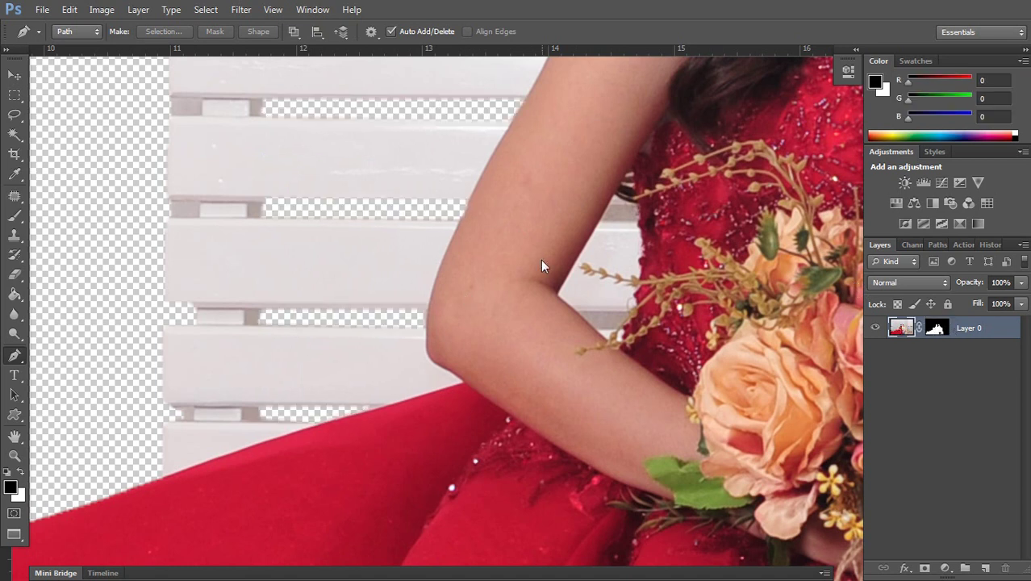
Trace paths around the two small bench gaps enclosed between the bride's bent arm and her bodice
scroll(537, 254, "up", 2)
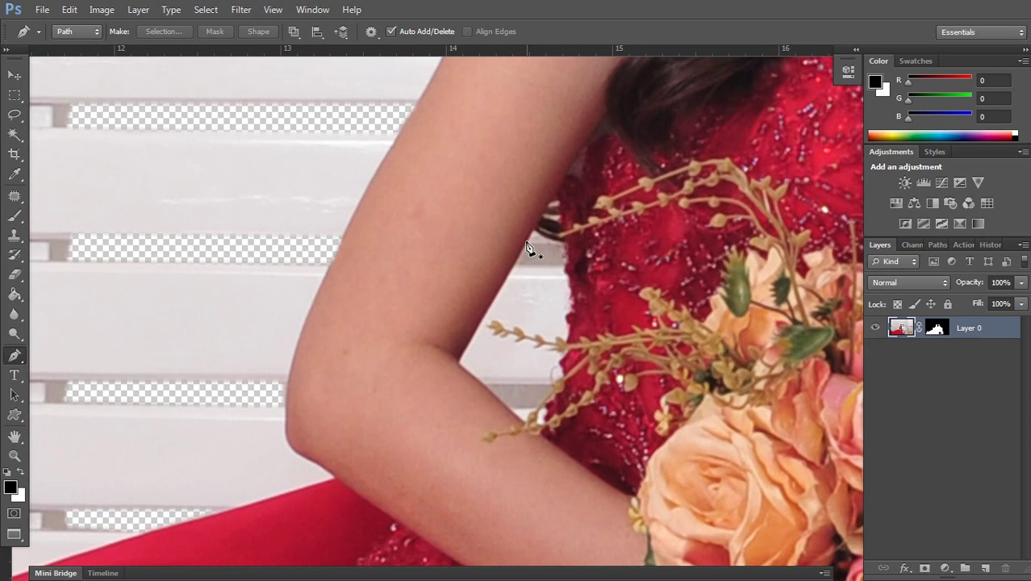
left_click(526, 240)
left_click_drag(565, 269, 561, 268)
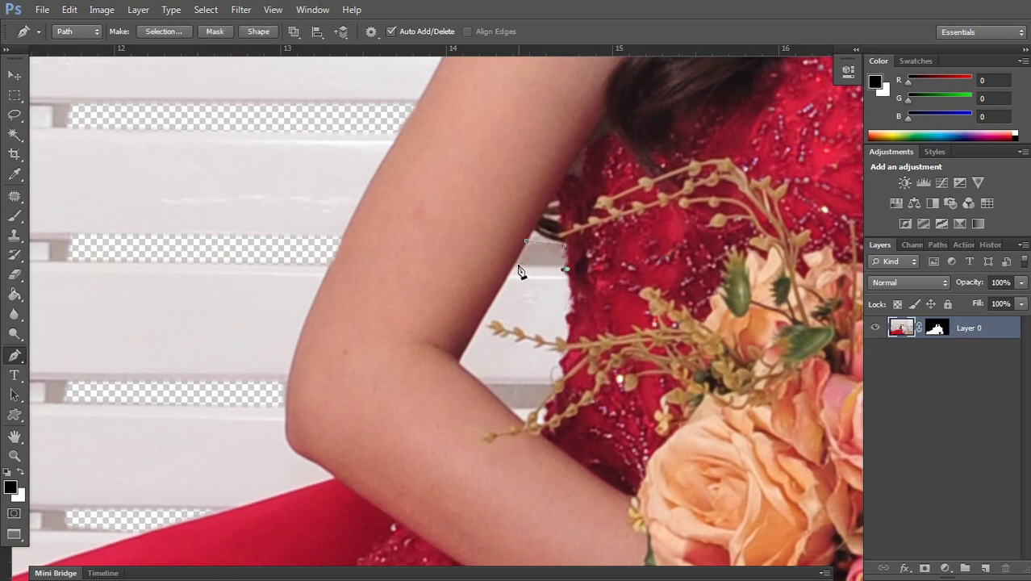
left_click(486, 385)
left_click(556, 386)
left_click(543, 398)
left_click(526, 413)
left_click(509, 412)
right_click(486, 393)
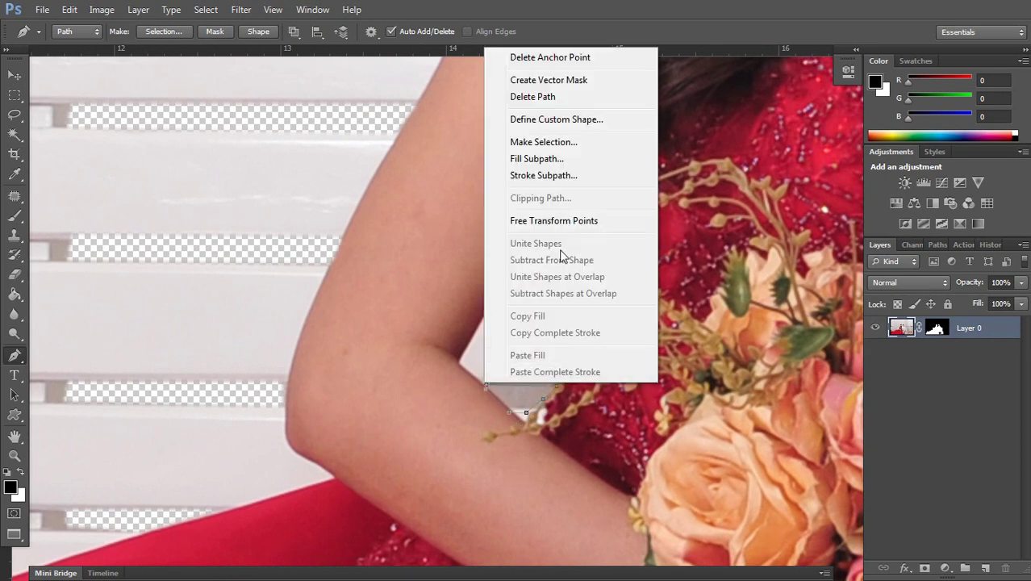
left_click(565, 141)
key("Return")
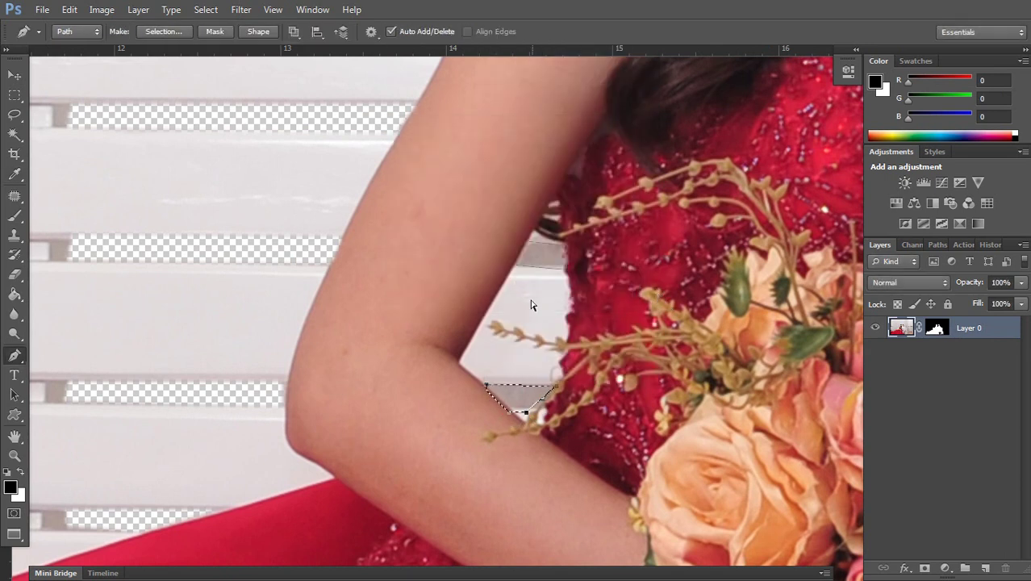
key("ctrl+d")
Turn both gap paths inside the bride's arm into one selection, delete the backdrop there, and deselect
left_click(488, 392)
right_click(488, 391)
left_click(565, 142)
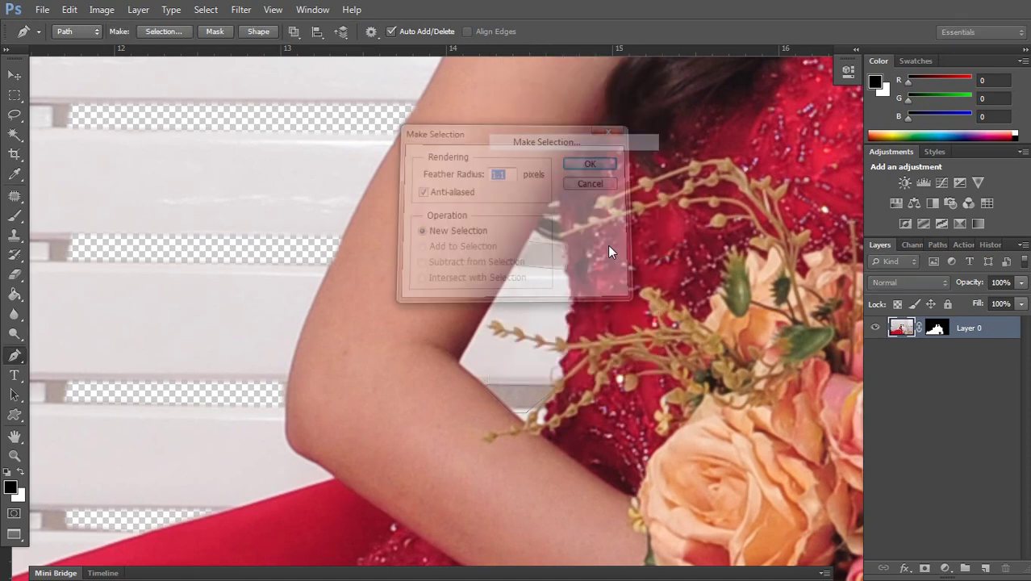
key("Return")
key("Delete")
key("ctrl+d")
Trace a closed path around the gap below the top slat on the groom's side, from his sleeve to the back support
scroll(627, 299, "down", 5)
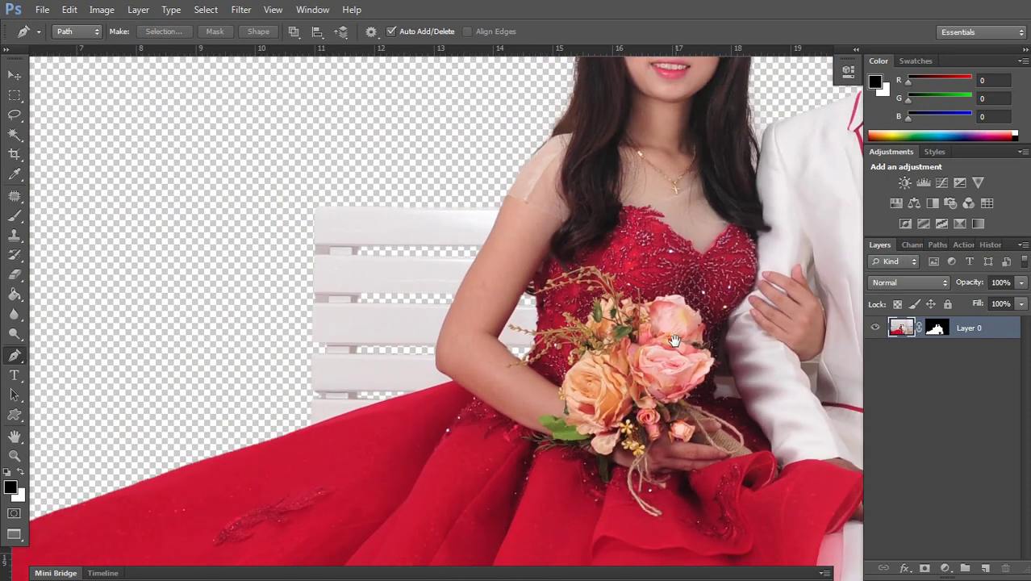
left_click_drag(680, 330, 345, 336)
scroll(346, 337, "right", 5)
scroll(565, 235, "up", 3)
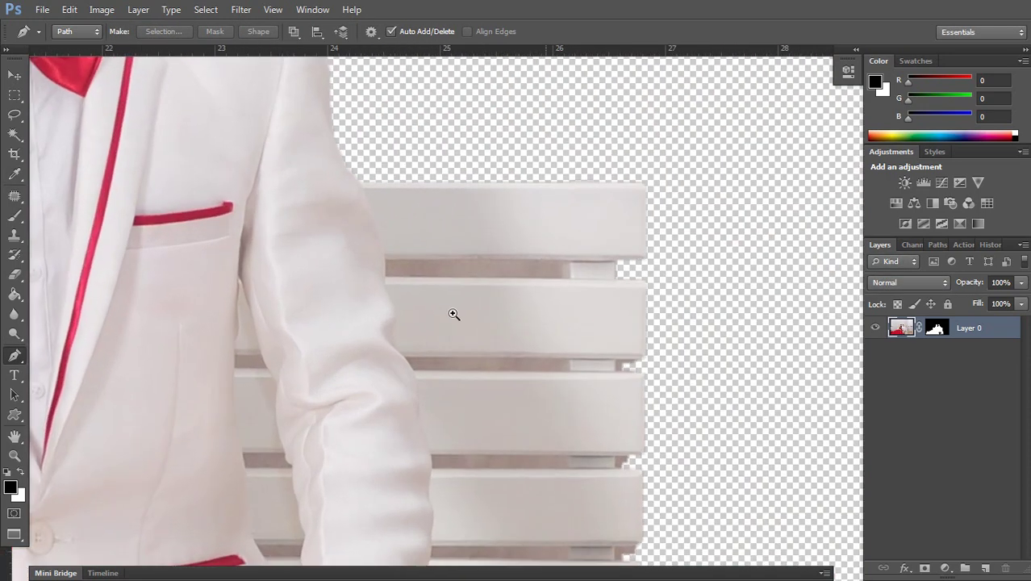
left_click(386, 259)
left_click(567, 262)
left_click(385, 277)
left_click(386, 260)
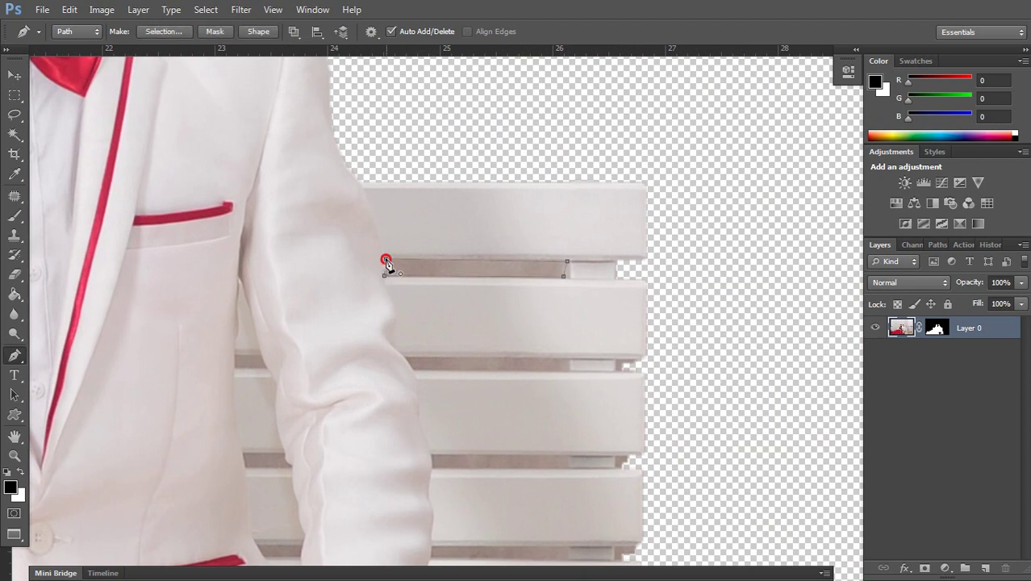
Trace closed paths around the gaps below the second and third slats, between the groom's outer sleeve and the back support
left_click(571, 356)
left_click(409, 372)
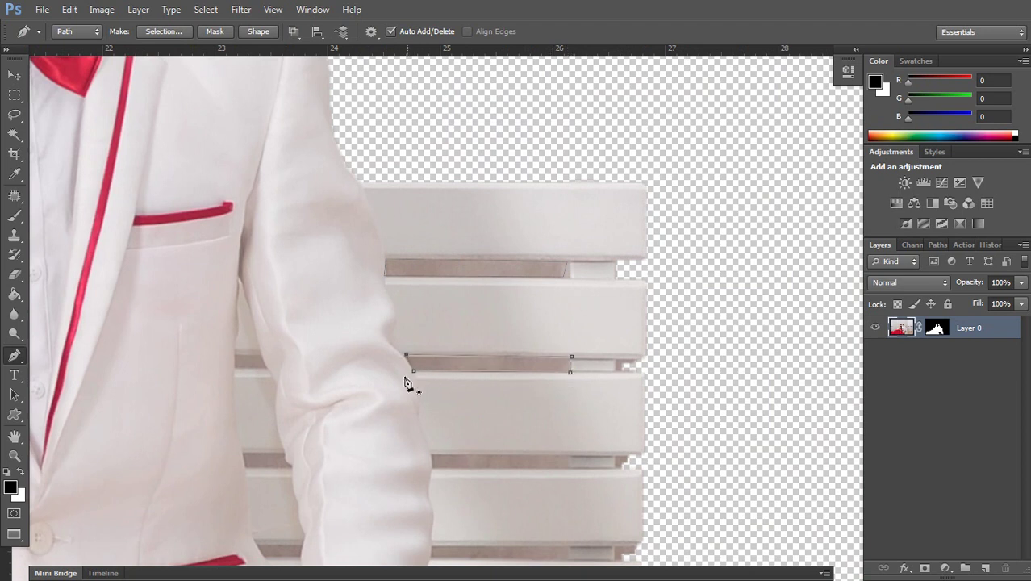
left_click(406, 355)
left_click_drag(399, 432, 384, 337)
left_click(416, 357)
left_click(555, 360)
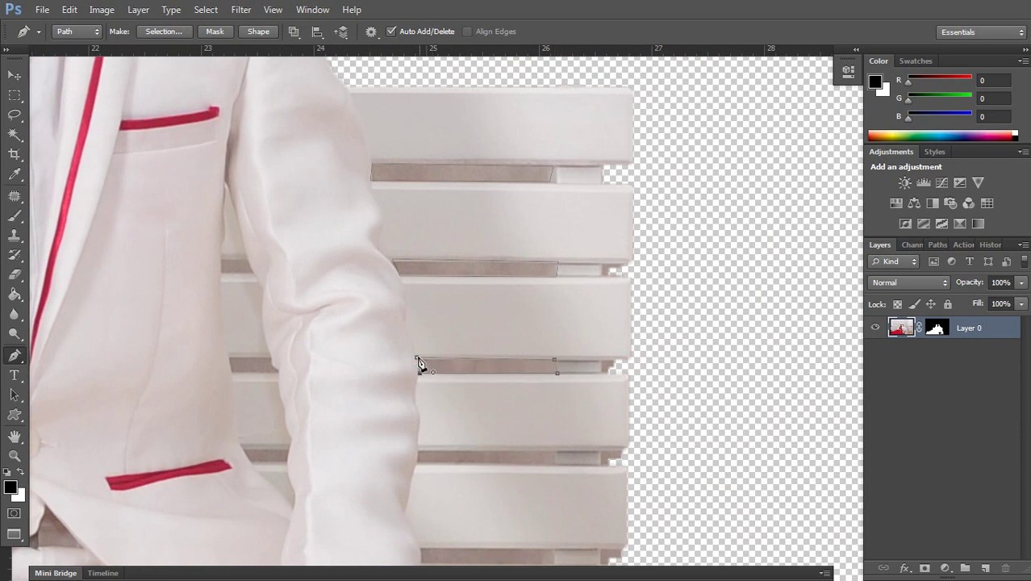
left_click(417, 357)
Trace closed paths around the gaps below the fourth and fifth slats beside the groom's forearm and cuff
scroll(416, 357, "down", 3)
left_click(412, 393)
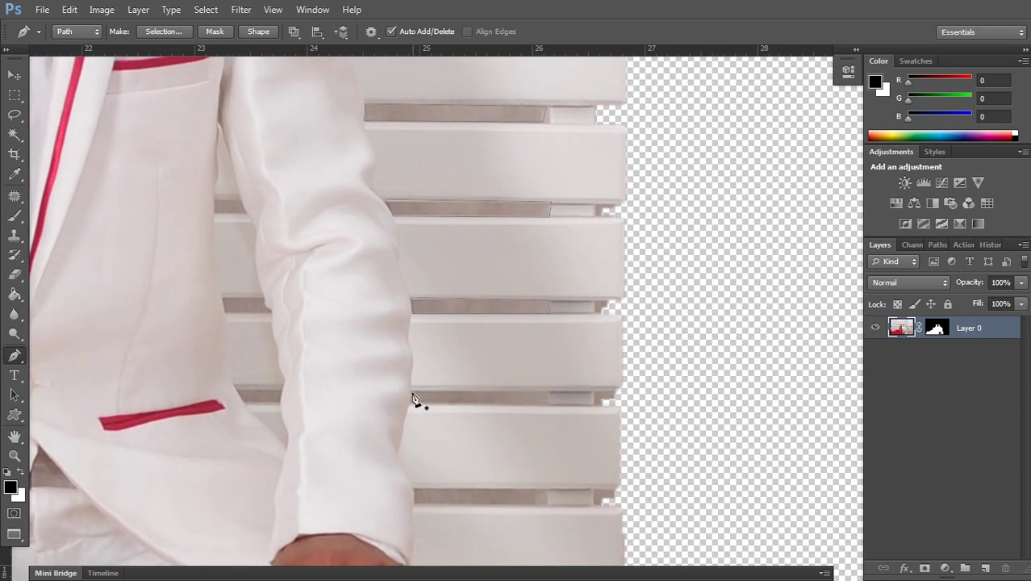
left_click(547, 393)
left_click(550, 408)
left_click(413, 395)
scroll(404, 379, "down", 5)
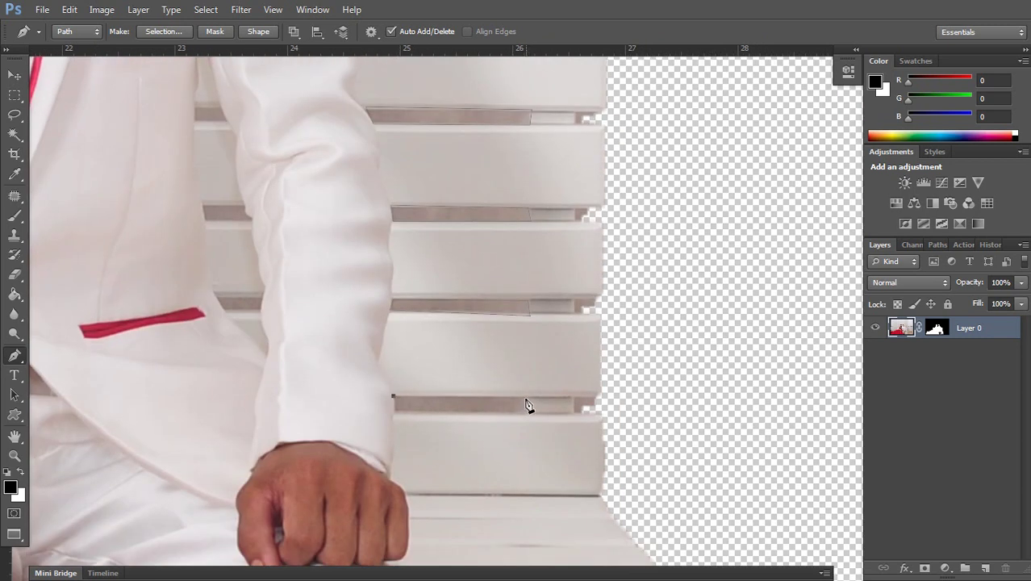
left_click(526, 412)
left_click(394, 400)
Trace closed paths around the three small slat gaps showing between the groom's jacket body and his sleeve
scroll(226, 323, "up", 2)
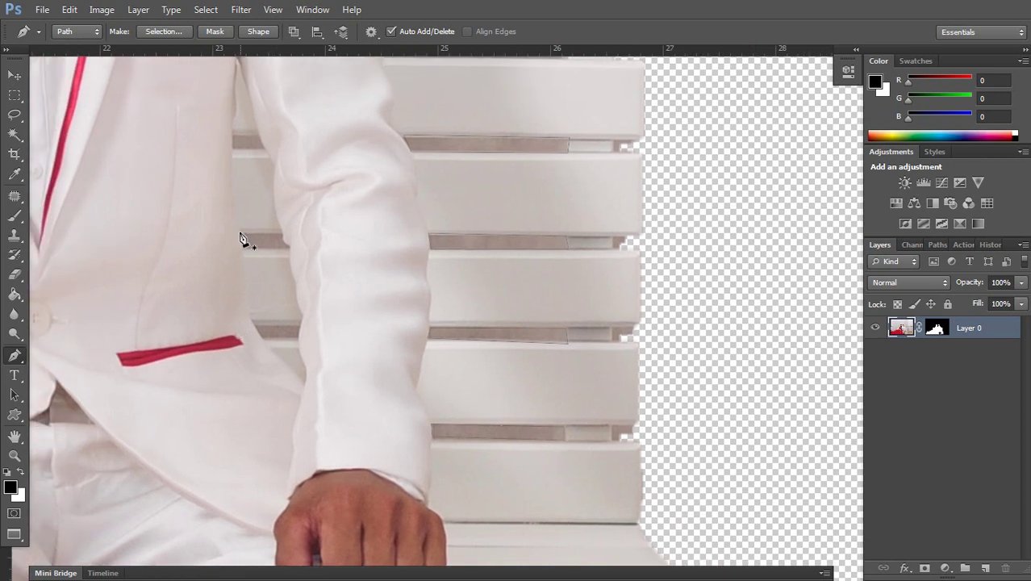
left_click(287, 249)
left_click(239, 235)
left_click(254, 329)
left_click(254, 325)
left_click_drag(254, 304, 273, 373)
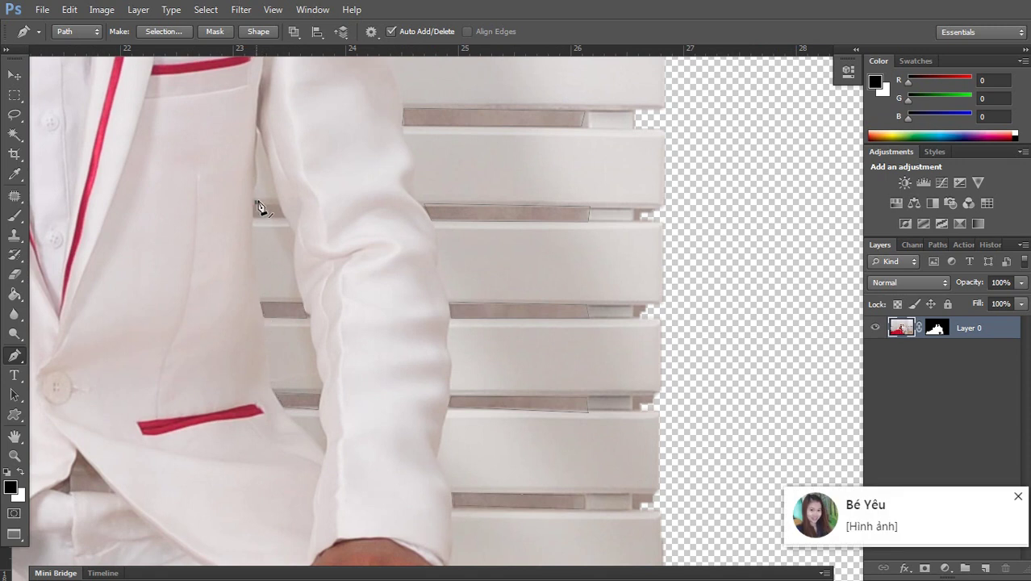
left_click(278, 203)
left_click(287, 219)
Convert all the gap paths around the groom into a selection, delete the enclosed backdrop, and deselect
right_click(258, 225)
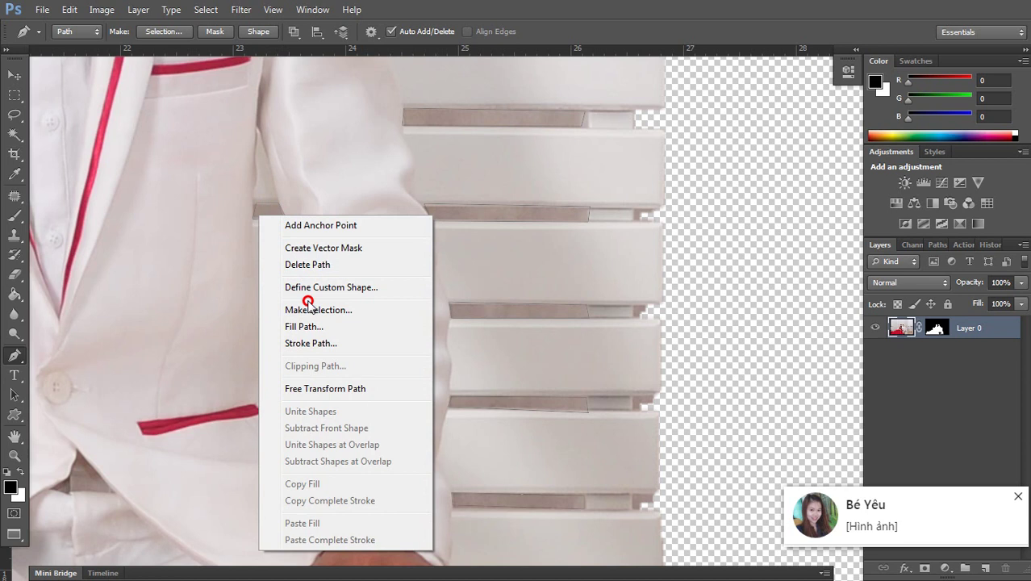
left_click(306, 302)
key("Return")
key("Delete")
key("ctrl+d")
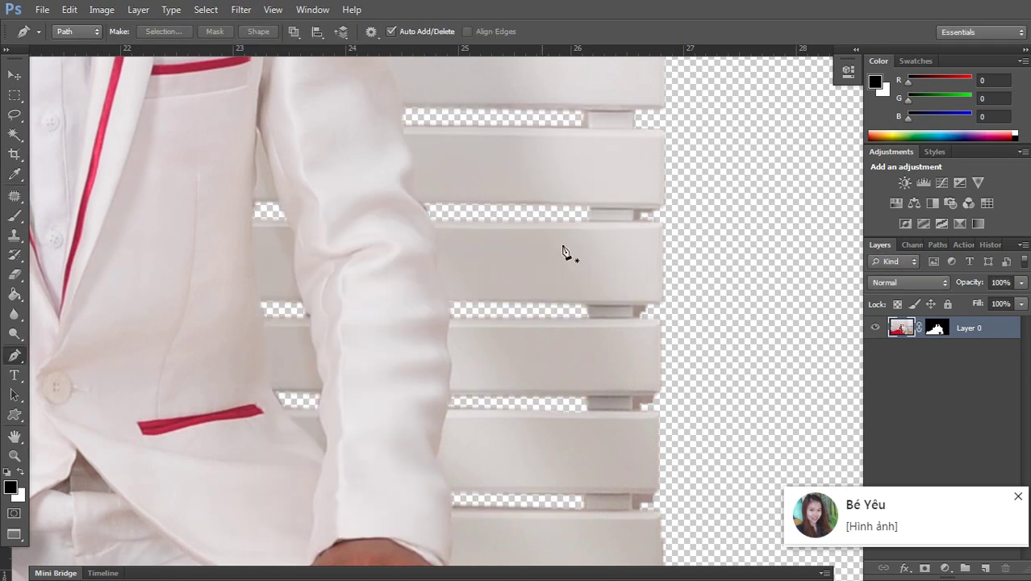
Dismiss the pop-up notification and review the whole cutout of the couple and the bench in full-screen mode
left_click(620, 401)
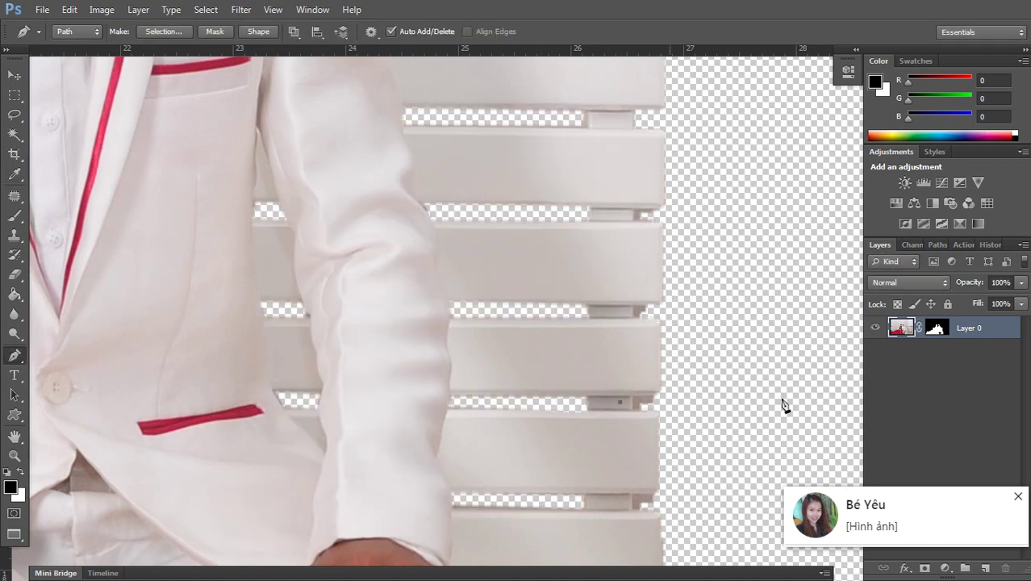
left_click(1017, 495)
key("ctrl+0")
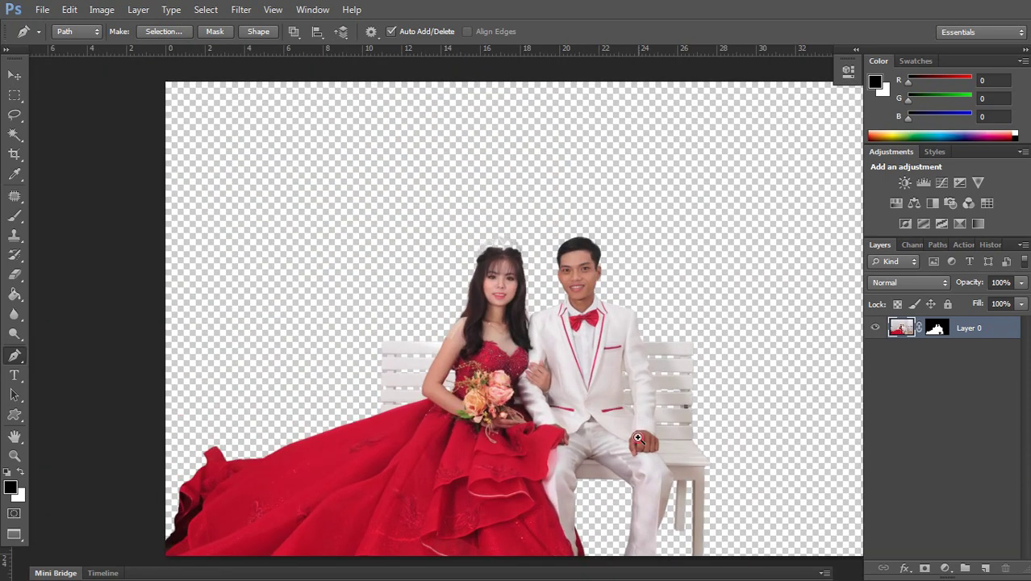
scroll(637, 437, "up", 2)
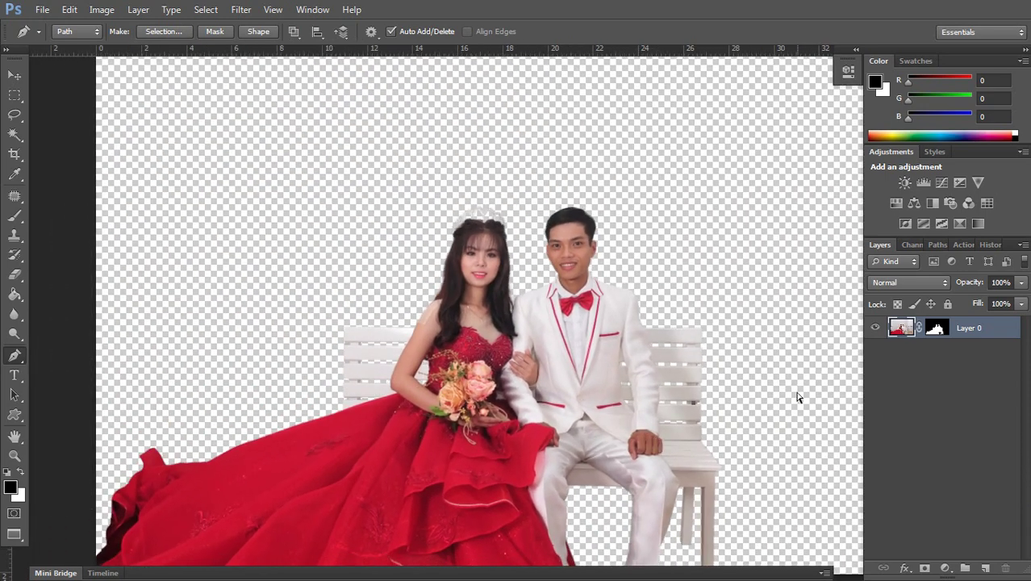
key("f")
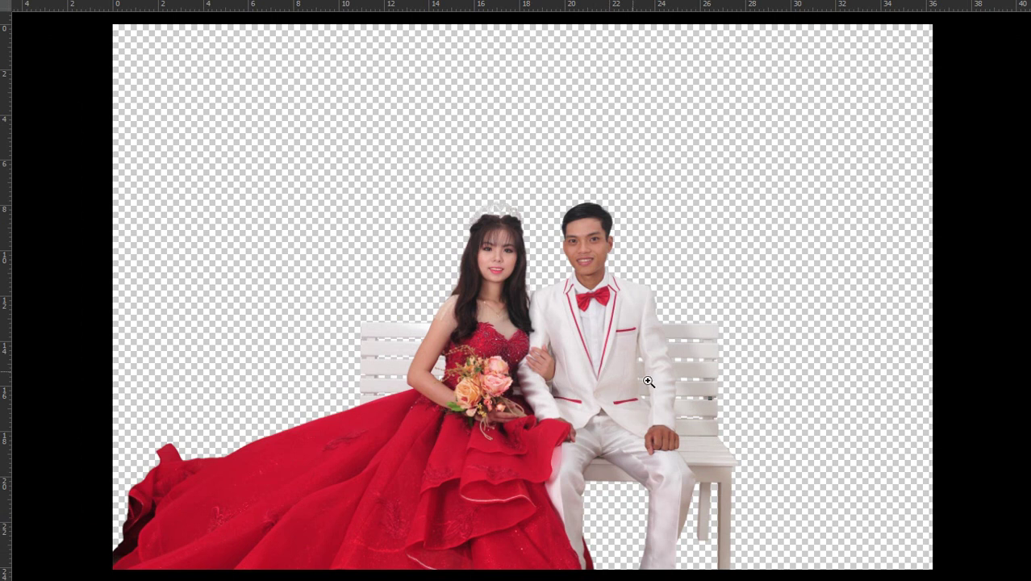
scroll(639, 396, "down", 1)
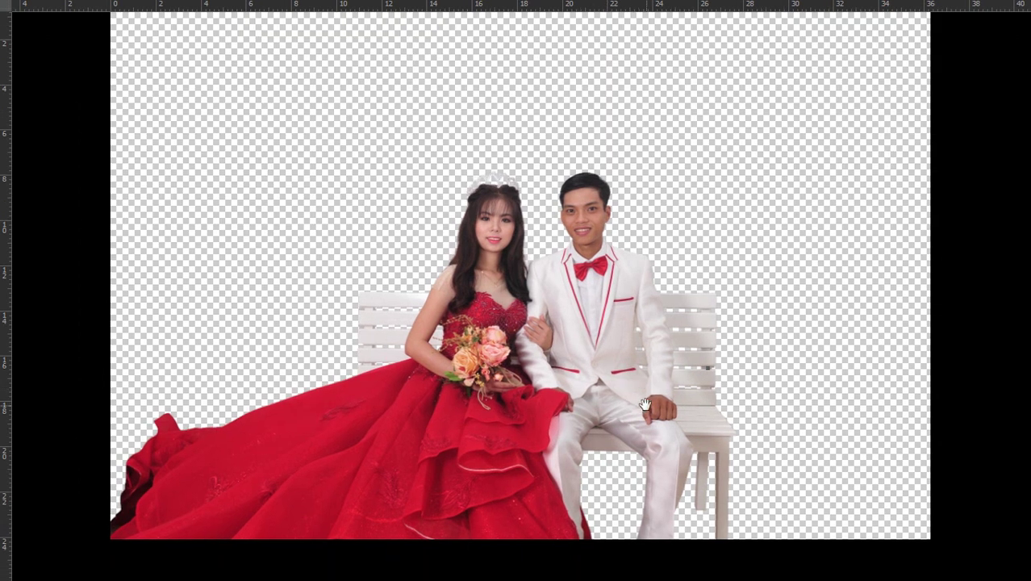
key("super")
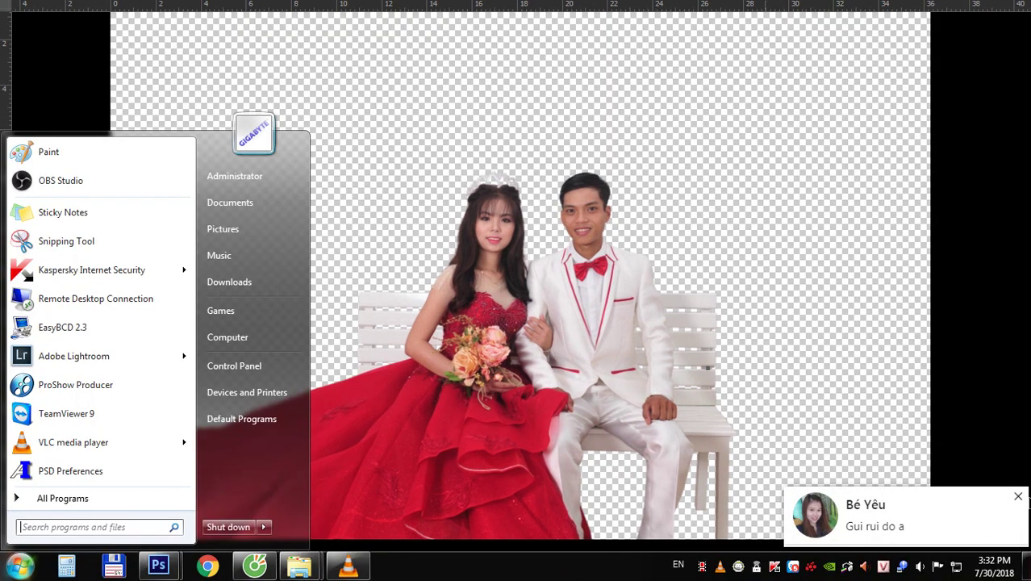